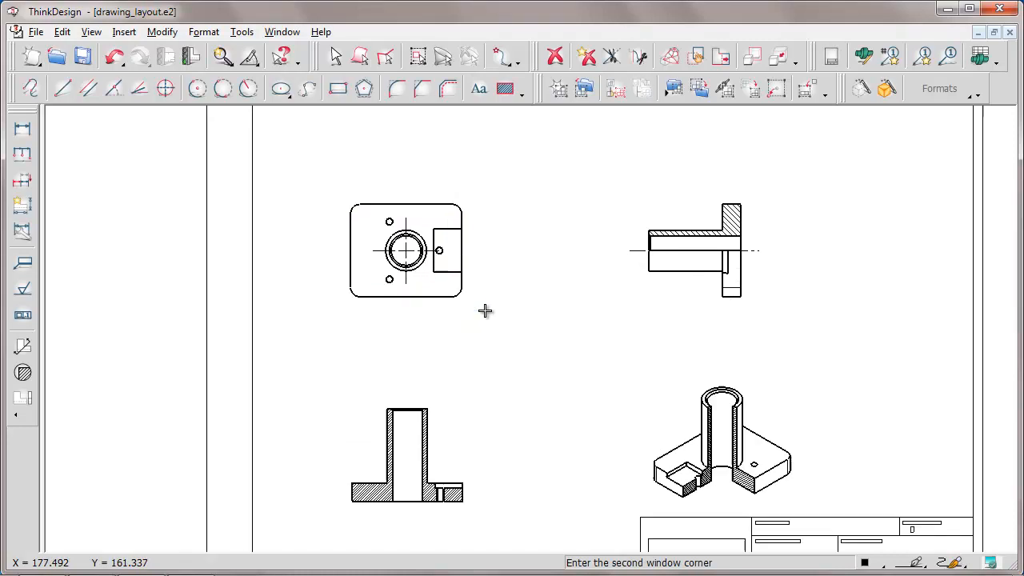
Set the plan view's model filters so every feature dimension filter is on except Annotations, Others and Not parallel to view
{"action": "right_click", "coordinate": [544, 250]}
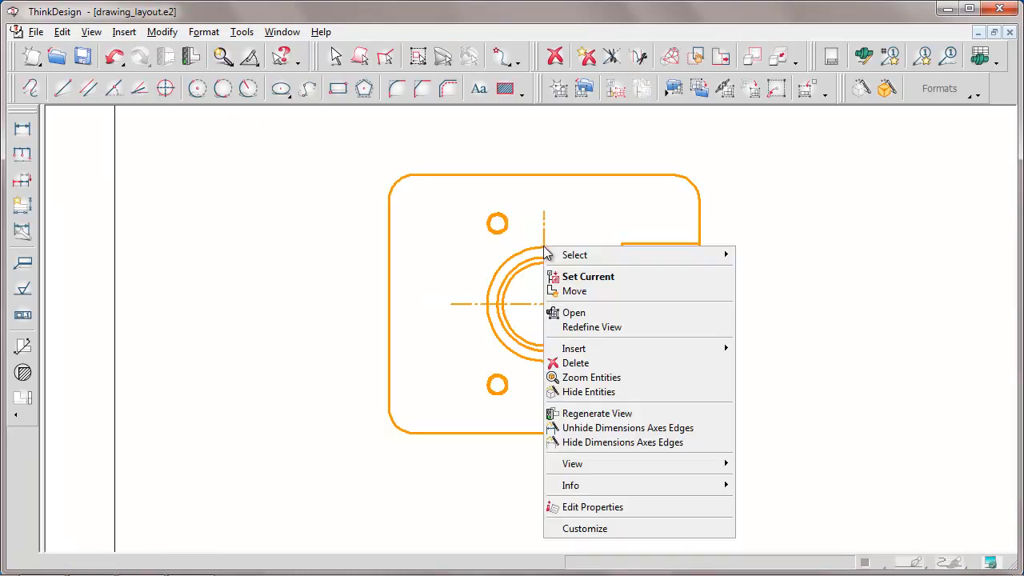
{"action": "left_click", "coordinate": [591, 507]}
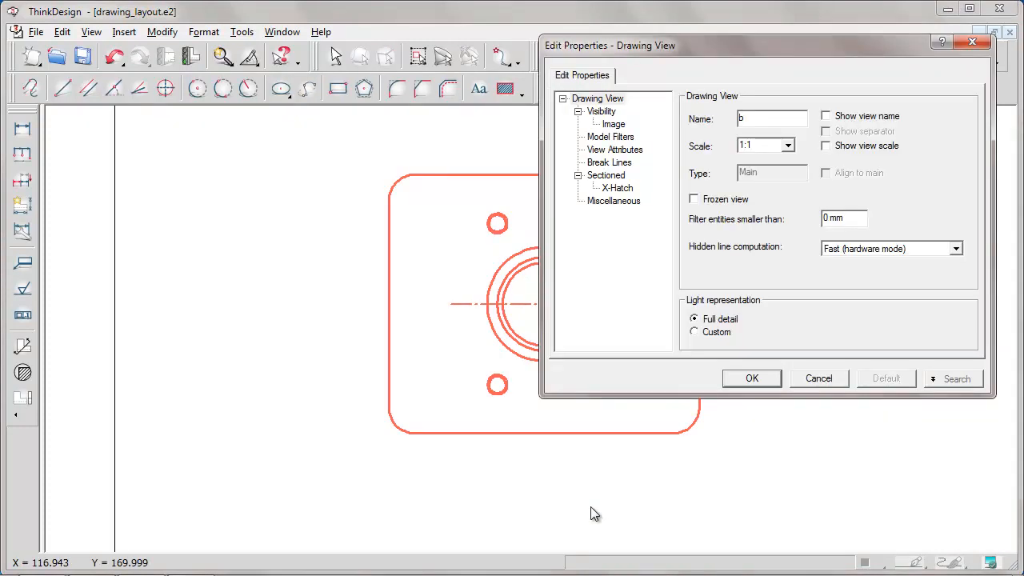
{"action": "left_click", "coordinate": [611, 138]}
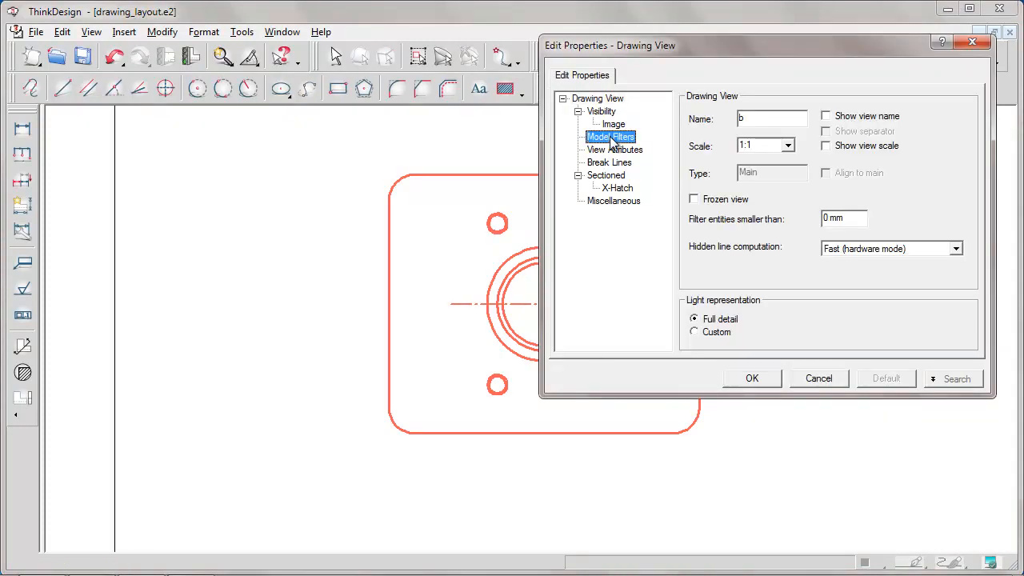
{"action": "left_click", "coordinate": [720, 331]}
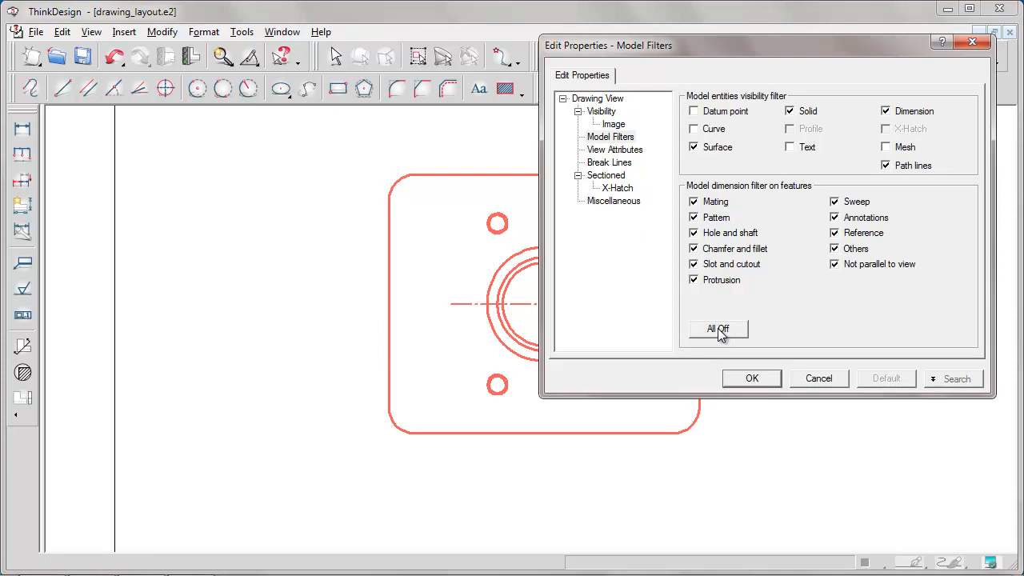
{"action": "left_click", "coordinate": [834, 218]}
{"action": "left_click", "coordinate": [834, 249]}
{"action": "left_click", "coordinate": [834, 264]}
{"action": "left_click", "coordinate": [750, 379]}
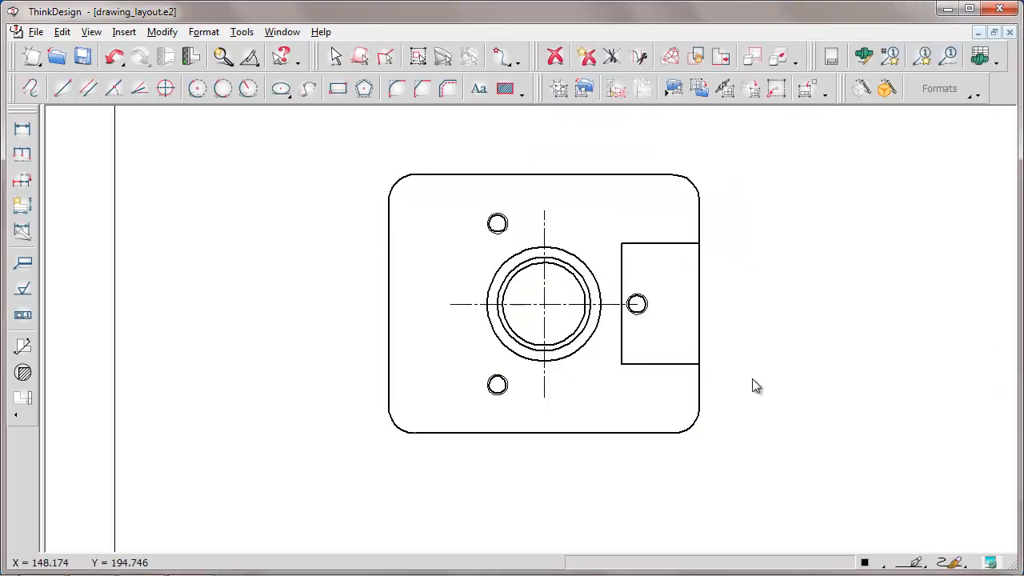
Regenerate the plan view of the plate, accepting the reset of the undo buffer
{"action": "right_click", "coordinate": [546, 251]}
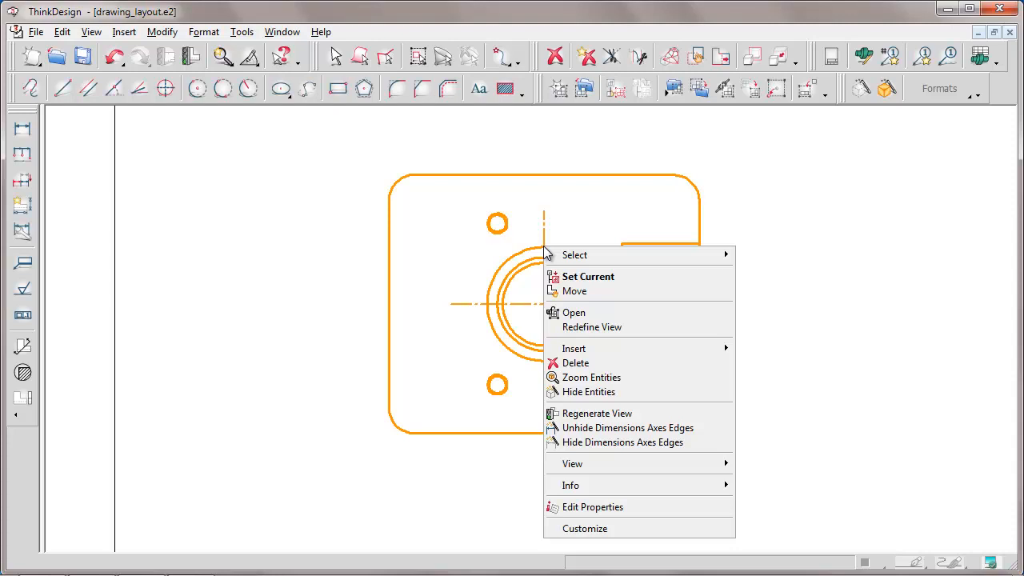
{"action": "left_click", "coordinate": [592, 414]}
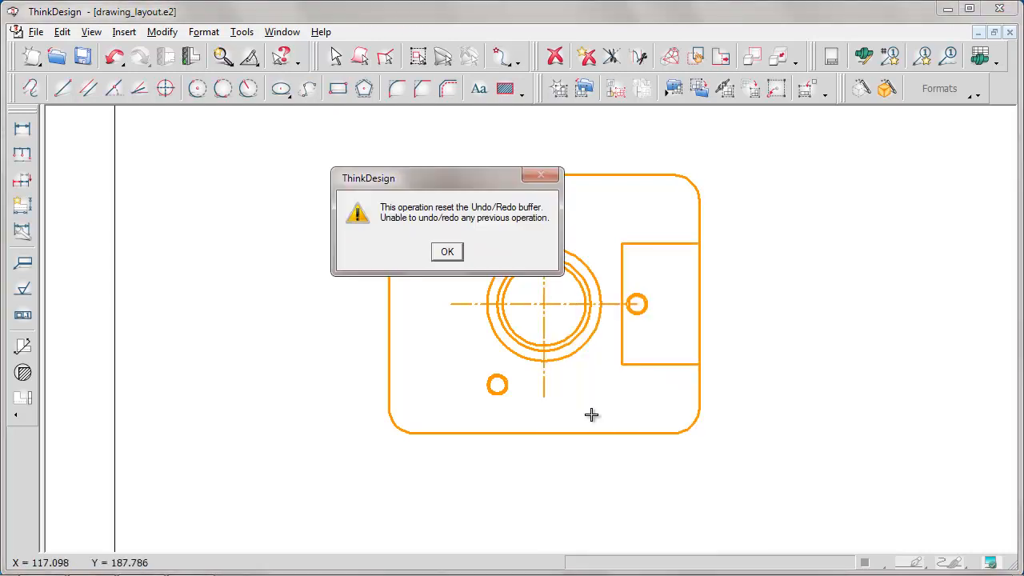
{"action": "left_click", "coordinate": [447, 251]}
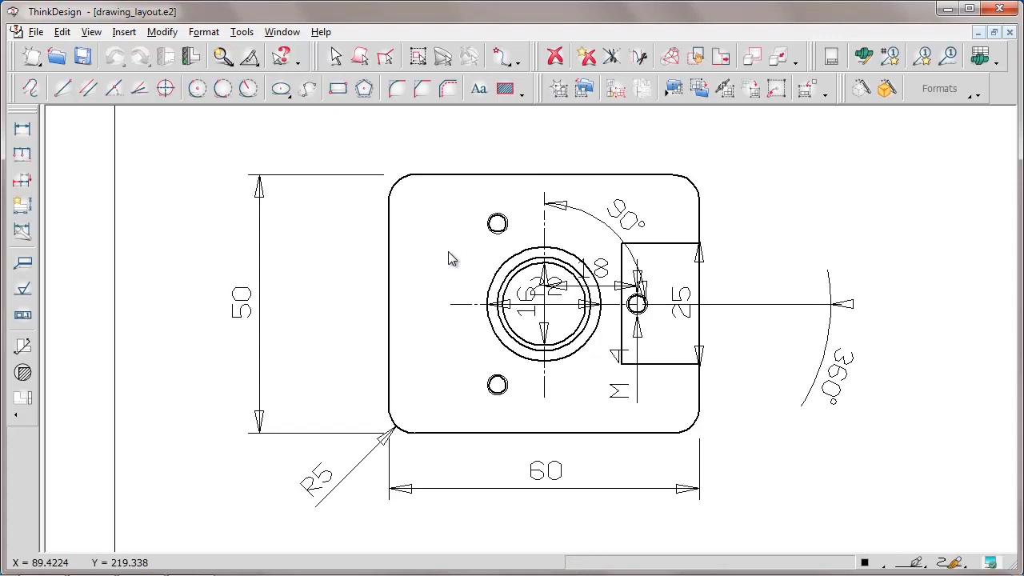
Turn on all dimension filters except Annotations, Reference and Others for the sectioned side view beside the plan view, and regenerate it
{"action": "key", "text": "f"}
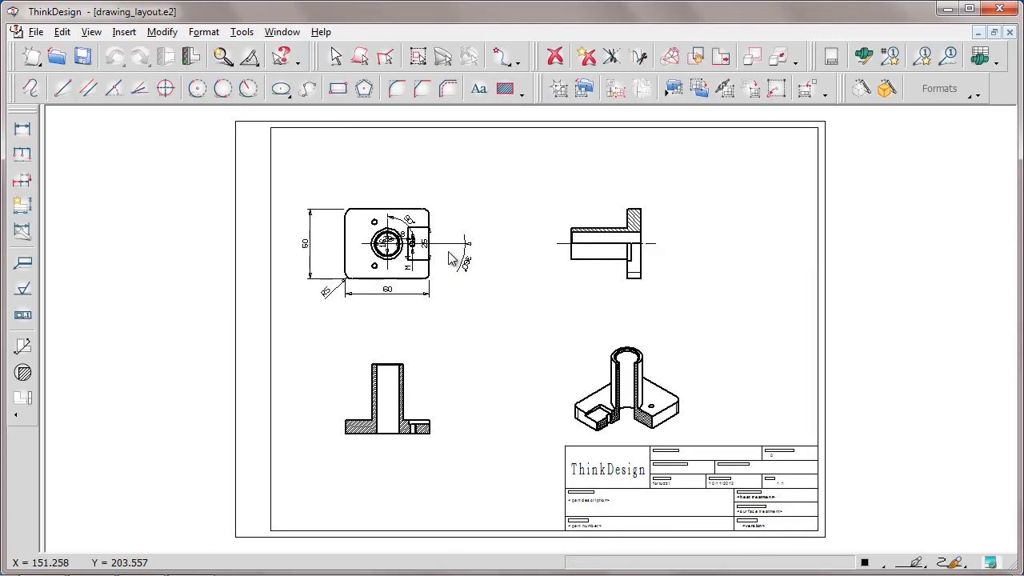
{"action": "key", "text": "w"}
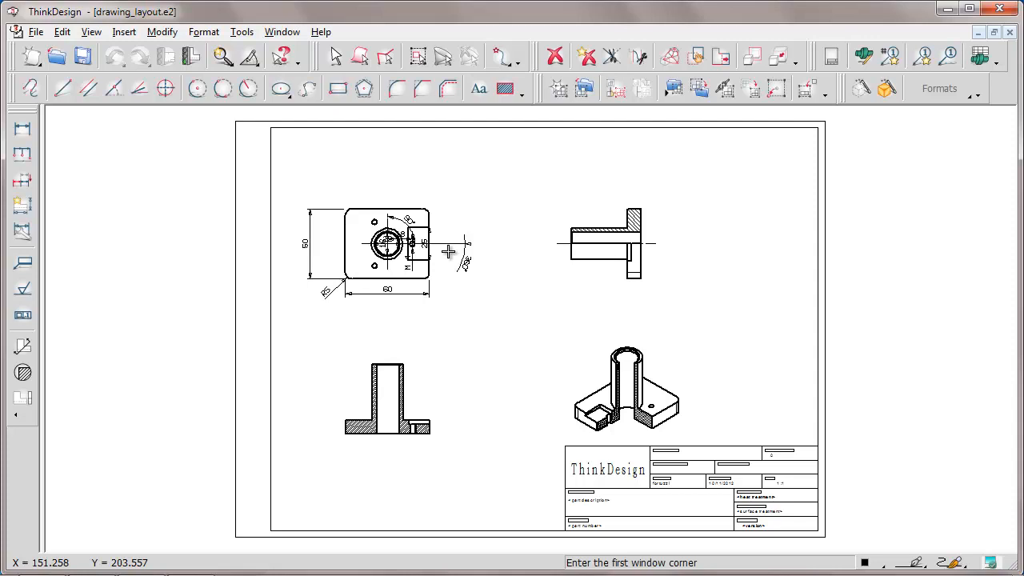
{"action": "left_click", "coordinate": [525, 180]}
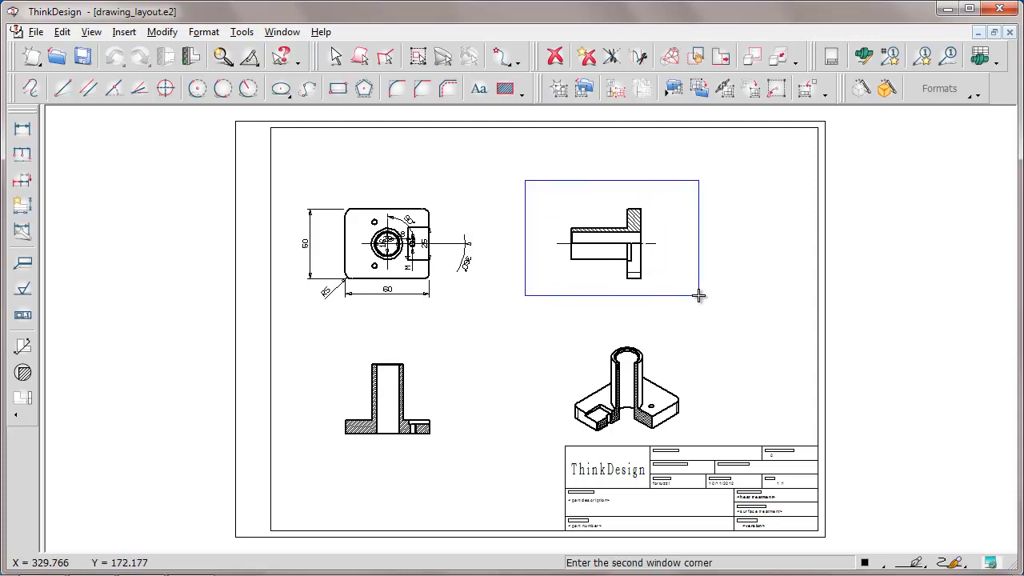
{"action": "left_click", "coordinate": [698, 295]}
{"action": "right_click", "coordinate": [608, 264]}
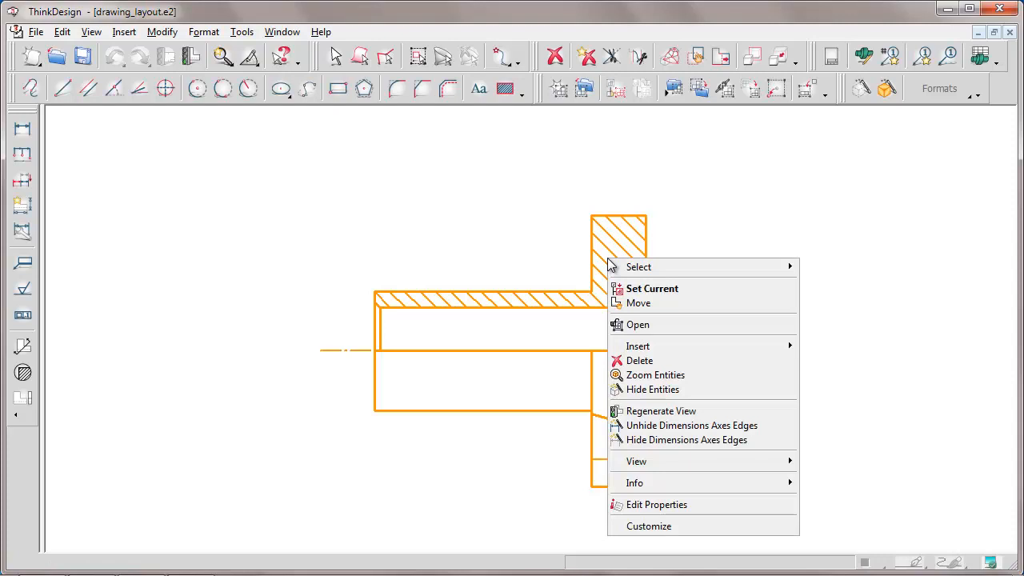
{"action": "left_click", "coordinate": [654, 504]}
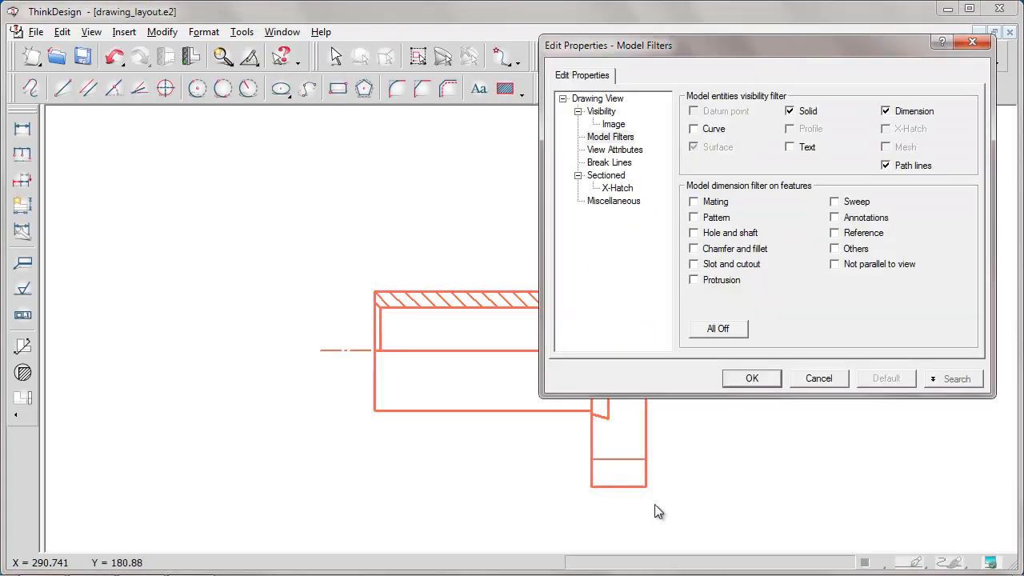
{"action": "left_click", "coordinate": [720, 330]}
{"action": "left_click", "coordinate": [835, 219]}
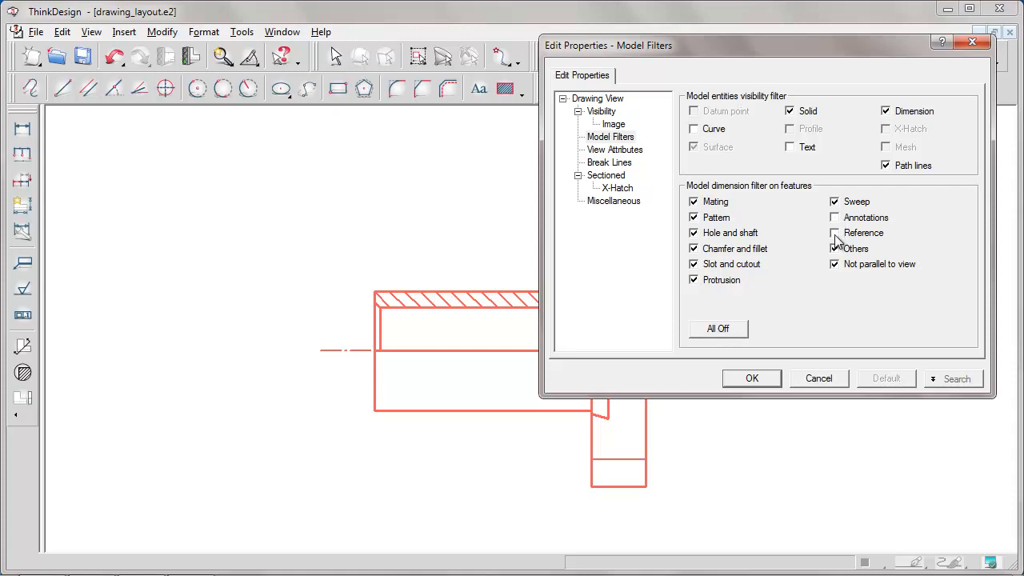
{"action": "left_click", "coordinate": [835, 249]}
{"action": "left_click", "coordinate": [752, 378]}
{"action": "right_click", "coordinate": [608, 264]}
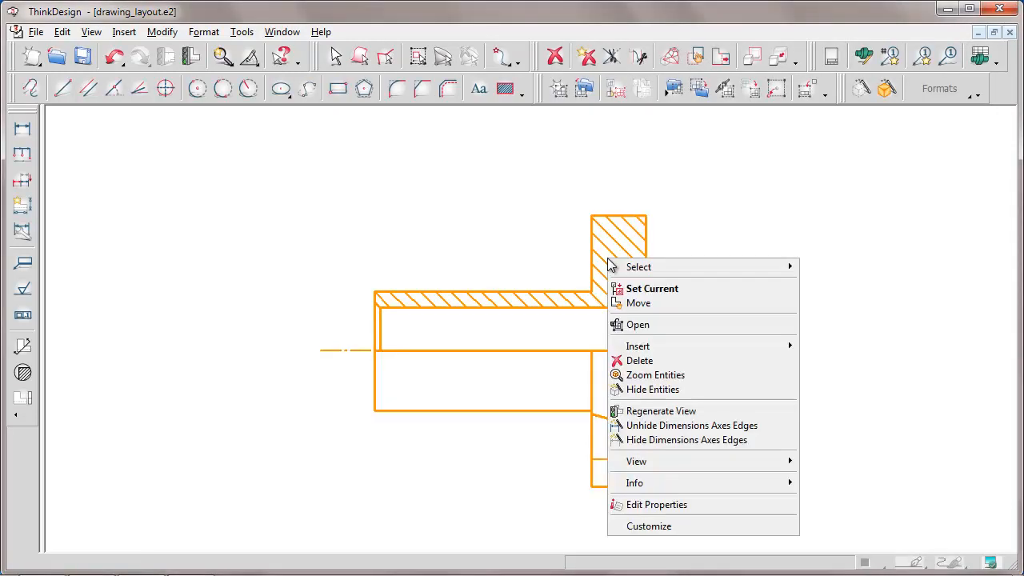
{"action": "left_click", "coordinate": [656, 410]}
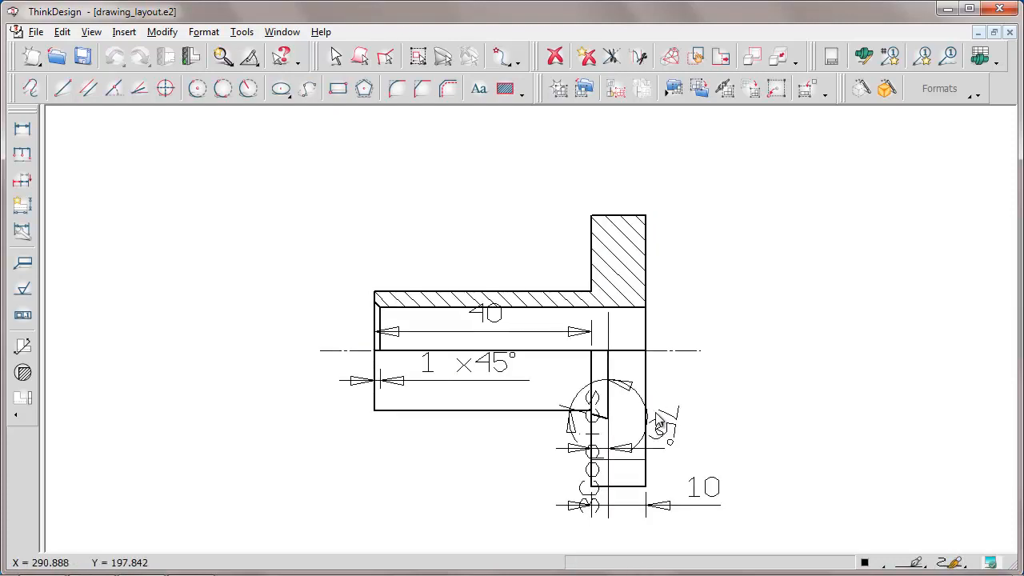
Automatically rearrange the dimensions of the plan view and of the sectioned side view
{"action": "middle_click_drag", "start_coordinate": [147, 210], "coordinate": [975, 213]}
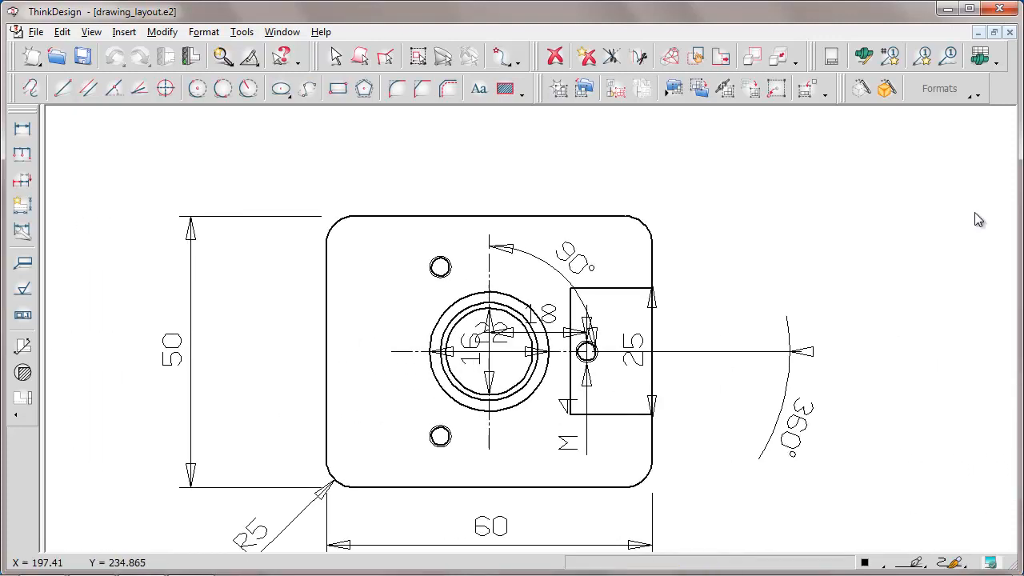
{"action": "left_click", "coordinate": [22, 207]}
{"action": "left_click", "coordinate": [498, 210]}
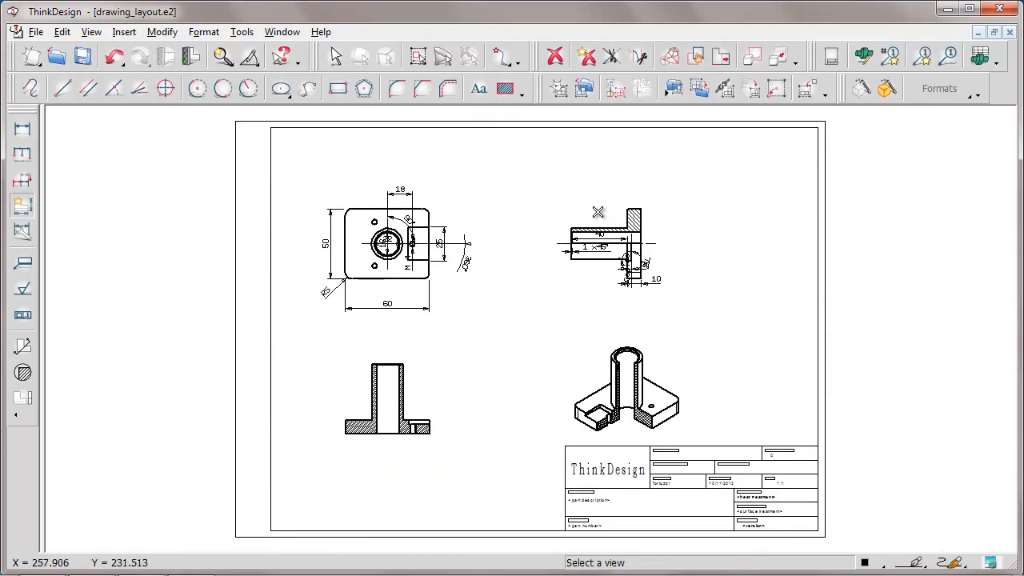
{"action": "left_click", "coordinate": [646, 208]}
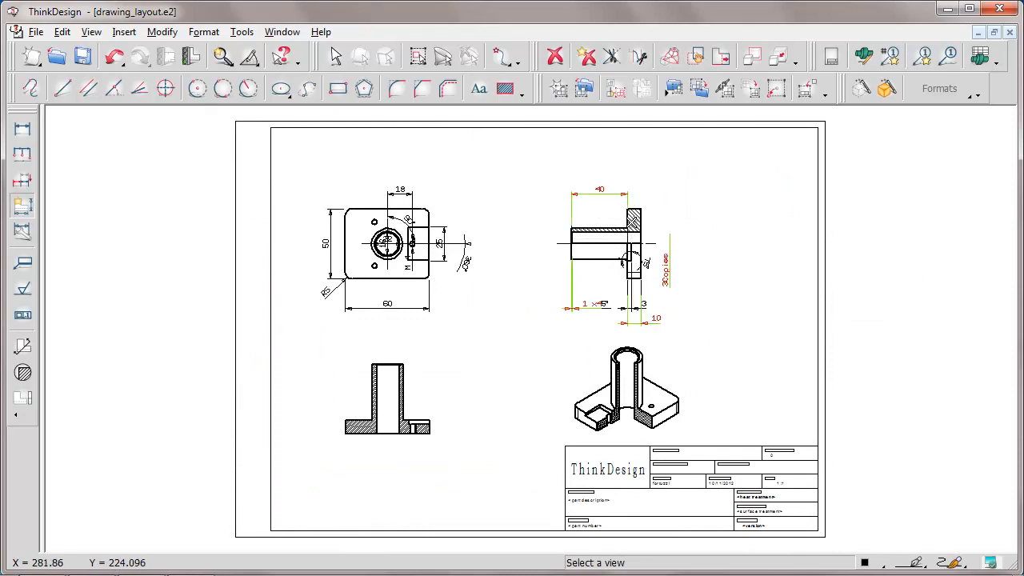
{"action": "key", "text": "Escape"}
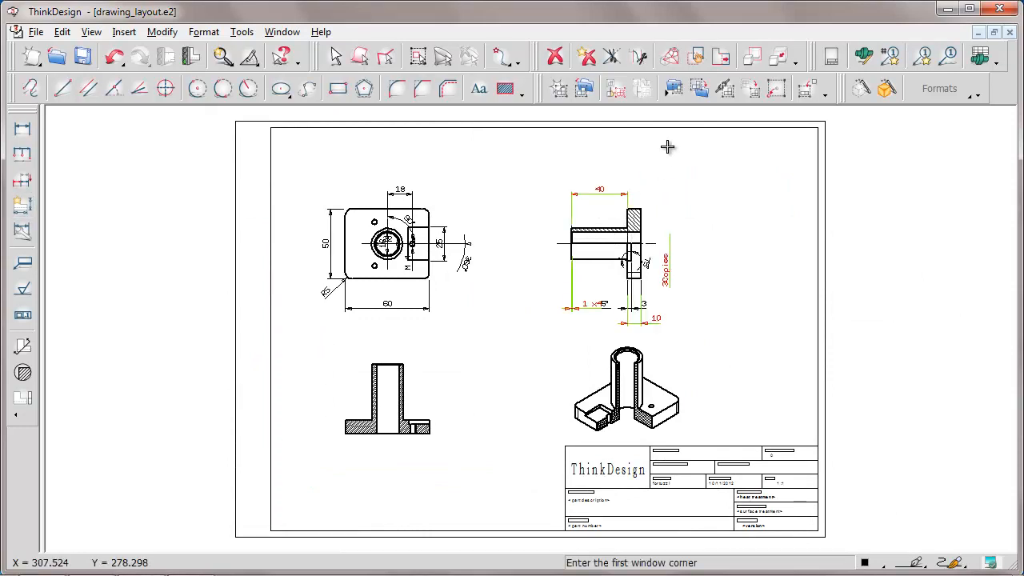
Start the Hide Dimensions Axes Edges command on the plan view of the plate
{"action": "left_click", "coordinate": [281, 167]}
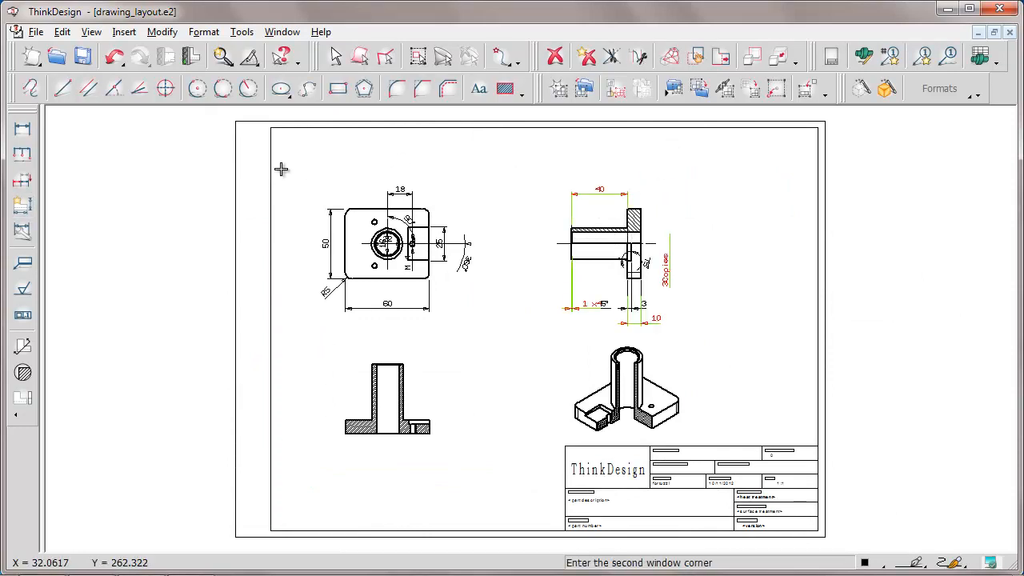
{"action": "left_click", "coordinate": [484, 340]}
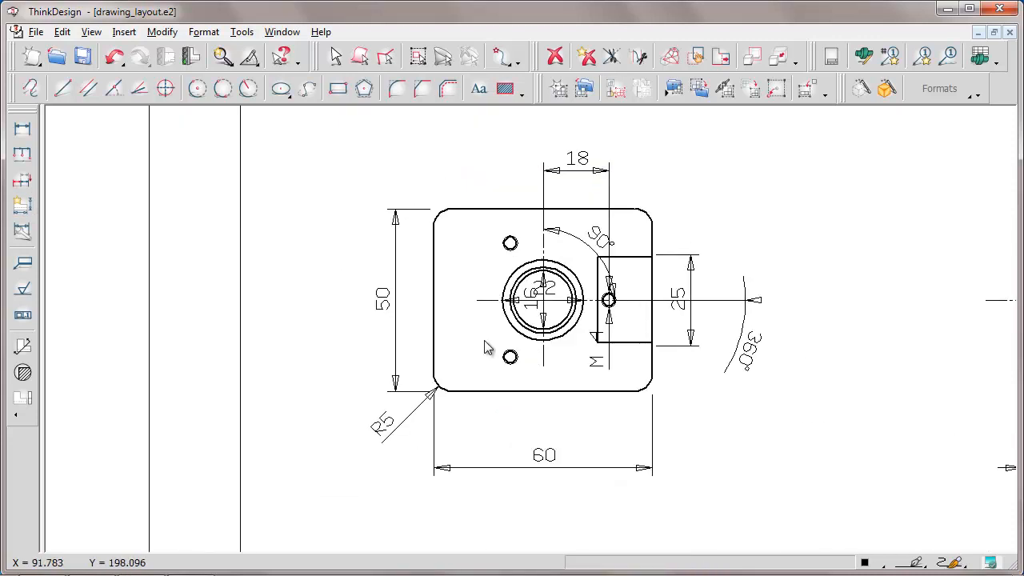
{"action": "right_click", "coordinate": [596, 250]}
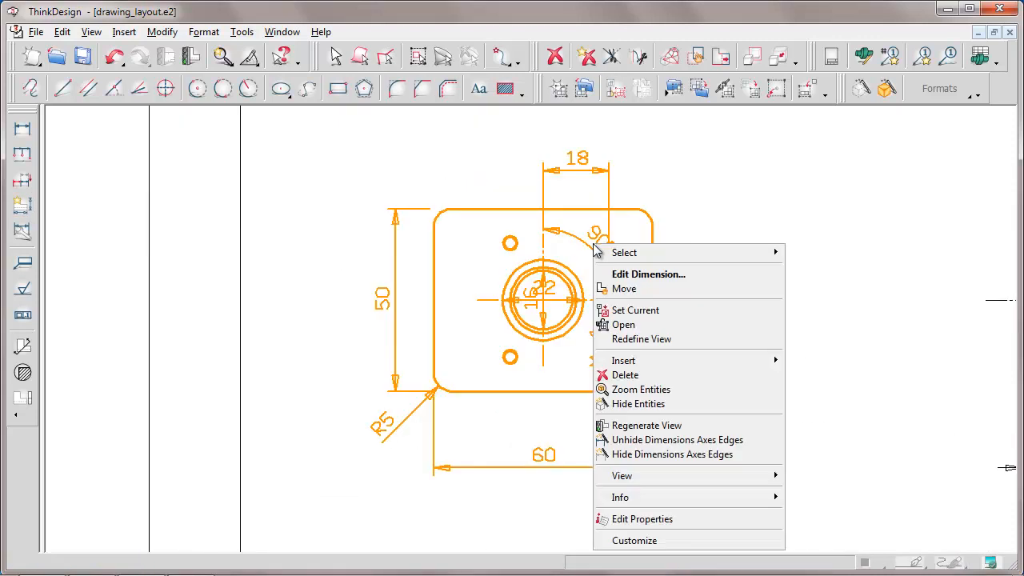
{"action": "left_click", "coordinate": [632, 454]}
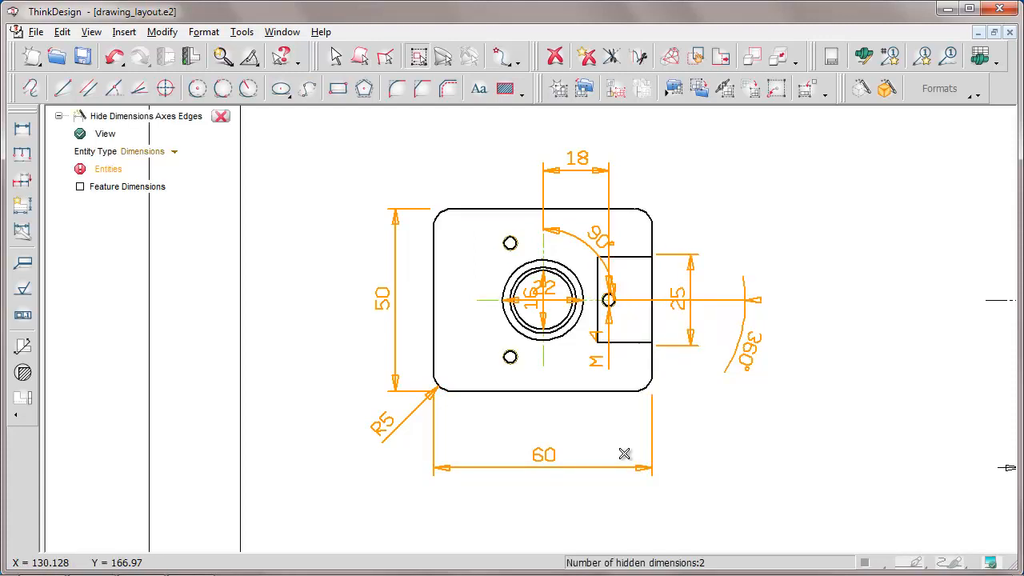
Switch the hide command's entity type to Axes, to Edges and back to Dimensions
{"action": "left_click", "coordinate": [176, 153]}
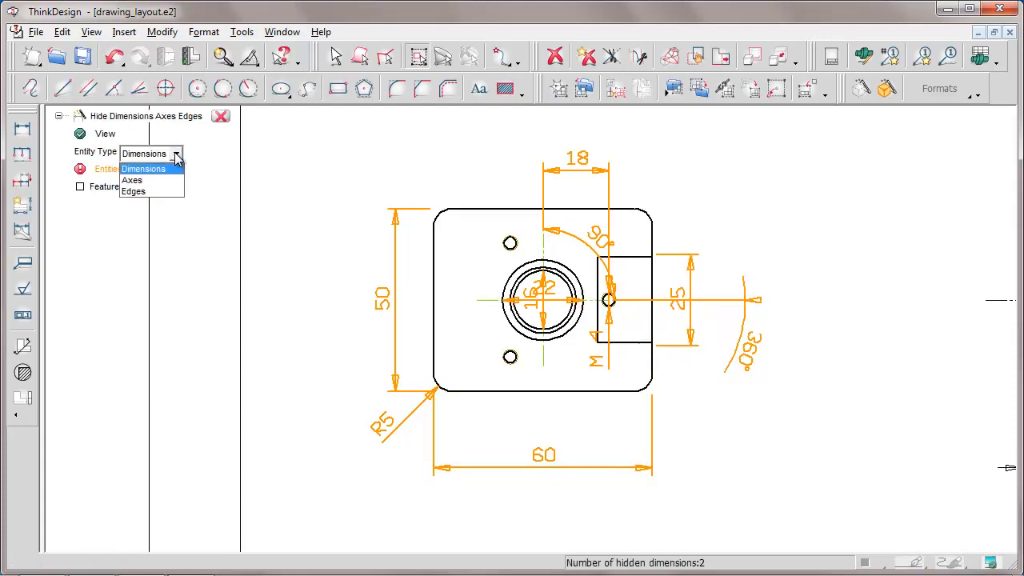
{"action": "left_click", "coordinate": [132, 180]}
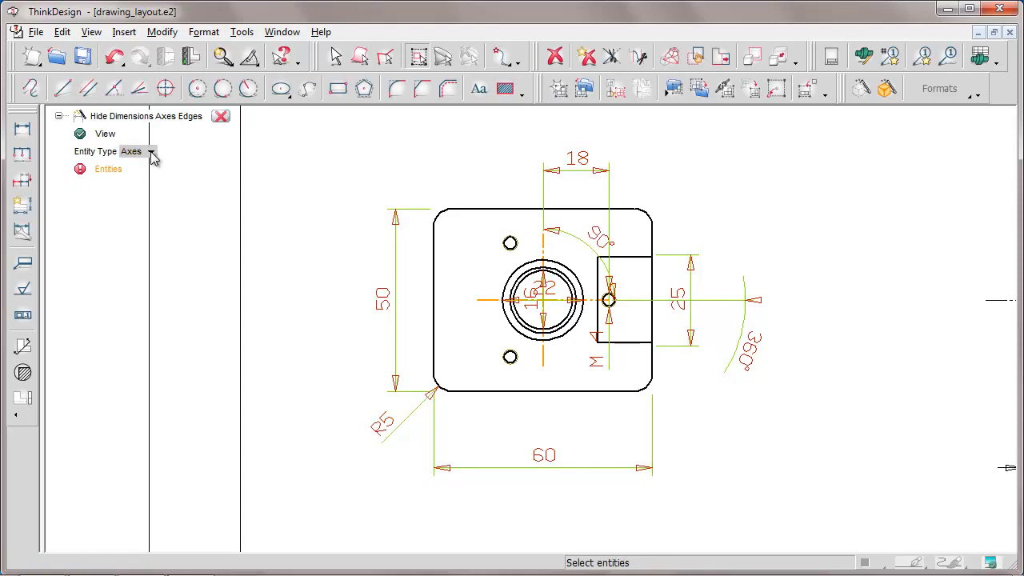
{"action": "left_click", "coordinate": [155, 156]}
{"action": "left_click", "coordinate": [132, 191]}
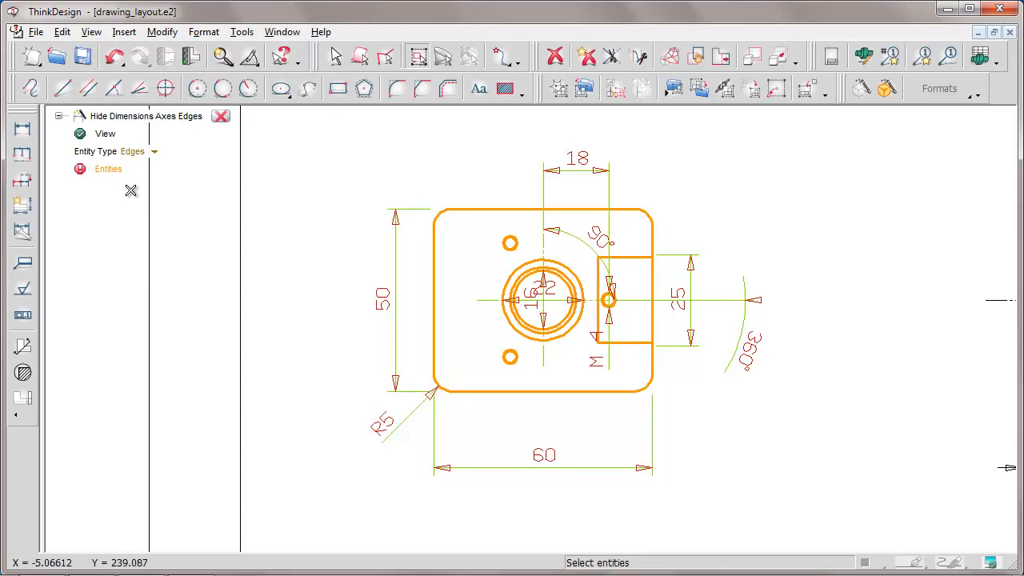
{"action": "left_click", "coordinate": [158, 157]}
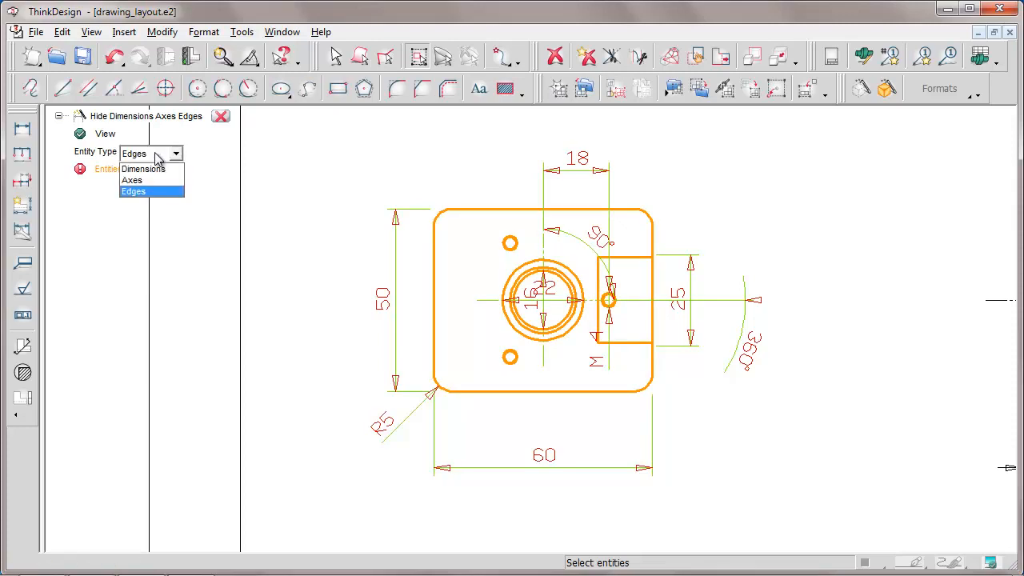
{"action": "left_click", "coordinate": [132, 169]}
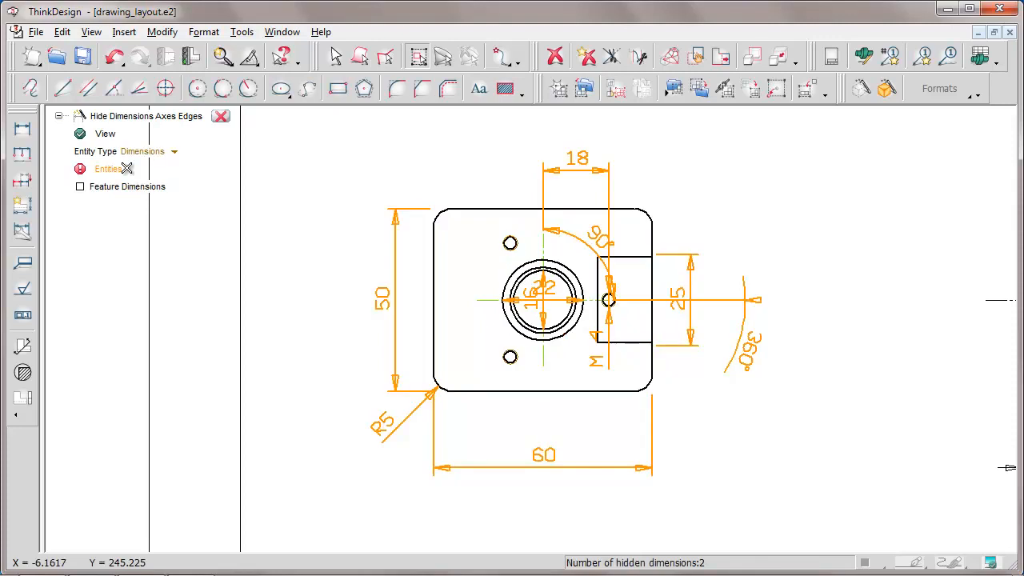
Hide the 90°, M4, 360° and R5 dimensions in the plan view and close the command
{"action": "left_click", "coordinate": [572, 233]}
{"action": "left_click", "coordinate": [606, 355]}
{"action": "left_click", "coordinate": [743, 317]}
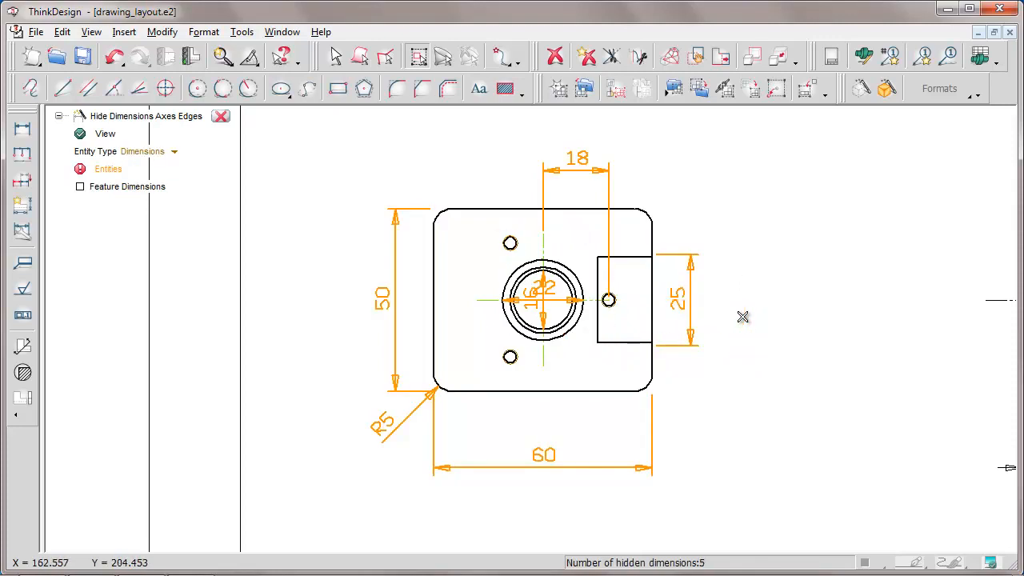
{"action": "left_click", "coordinate": [393, 425]}
{"action": "left_click", "coordinate": [221, 116]}
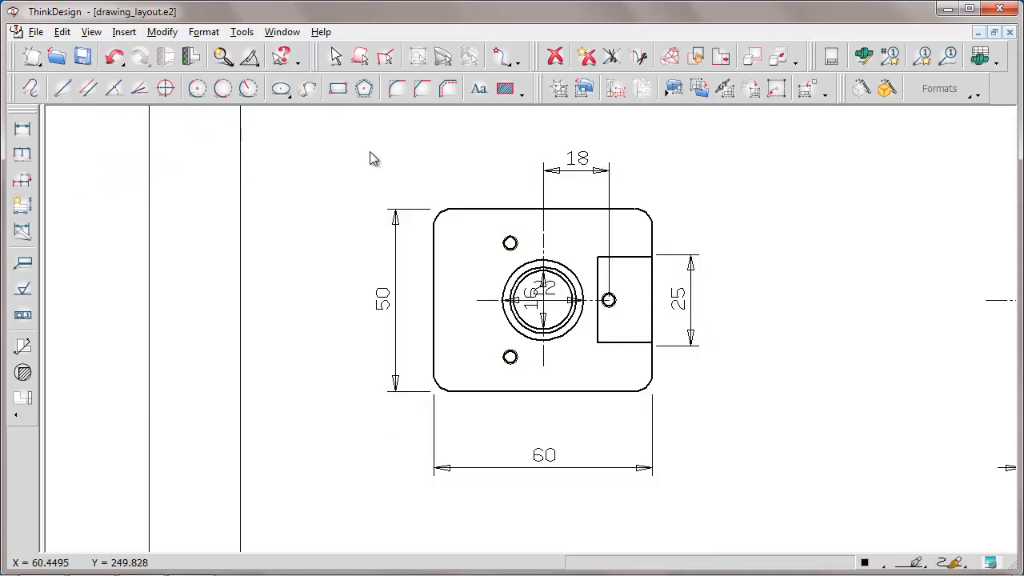
Make the plan view current and move the 16 dimension to the left of the central circles and the 22 dimension above them
{"action": "right_click", "coordinate": [595, 212]}
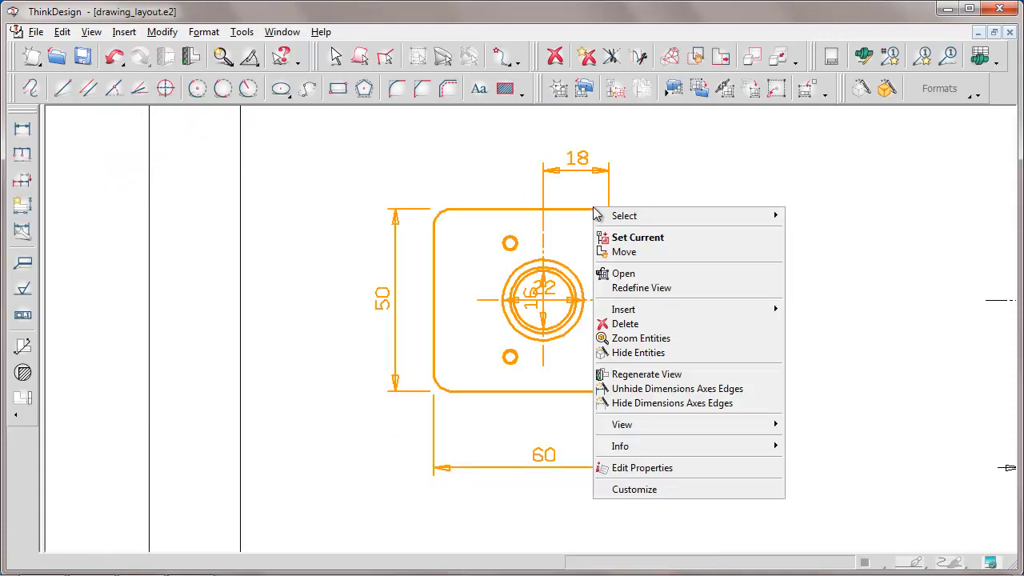
{"action": "left_click", "coordinate": [637, 237]}
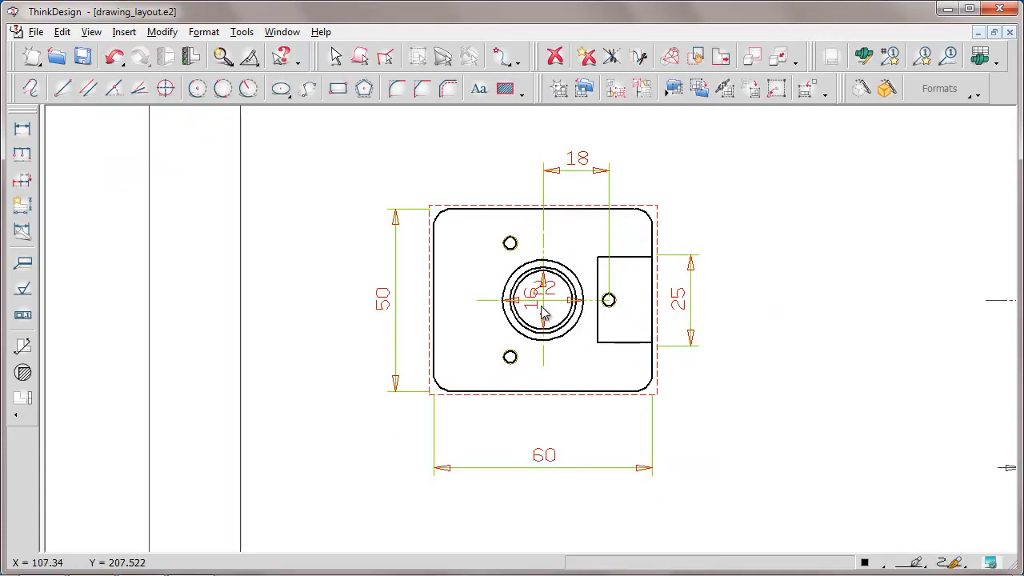
{"action": "left_click_drag", "start_coordinate": [543, 308], "coordinate": [462, 308]}
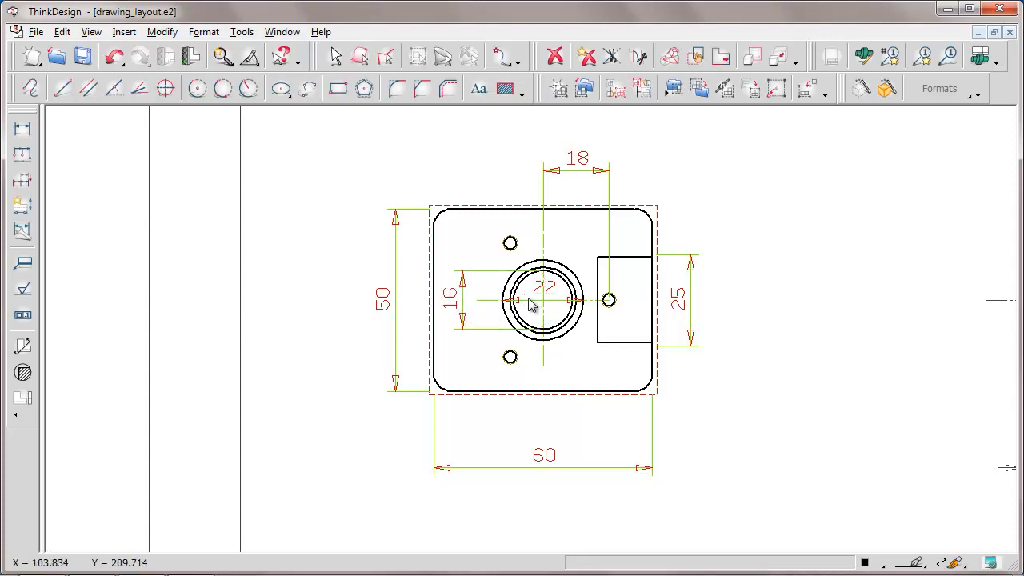
{"action": "left_click_drag", "start_coordinate": [533, 300], "coordinate": [529, 240]}
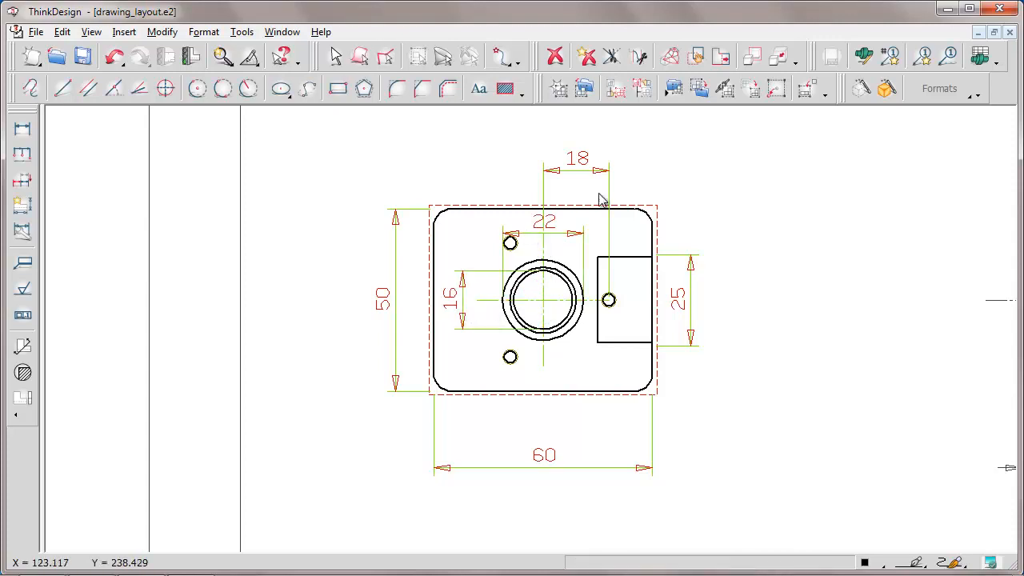
Hide the 3Copies, 75°, 1 x45° and 40 dimensions in the section view with the Hide Dimensions Axes Edges command
{"action": "left_click", "coordinate": [704, 142]}
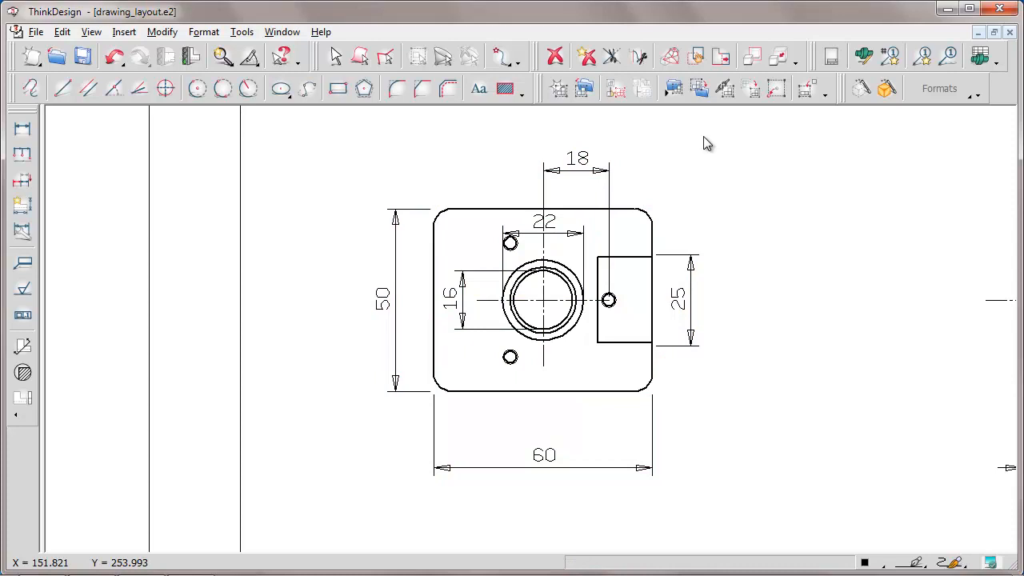
{"action": "middle_click_drag", "start_coordinate": [934, 212], "coordinate": [567, 214]}
{"action": "right_click", "coordinate": [781, 270]}
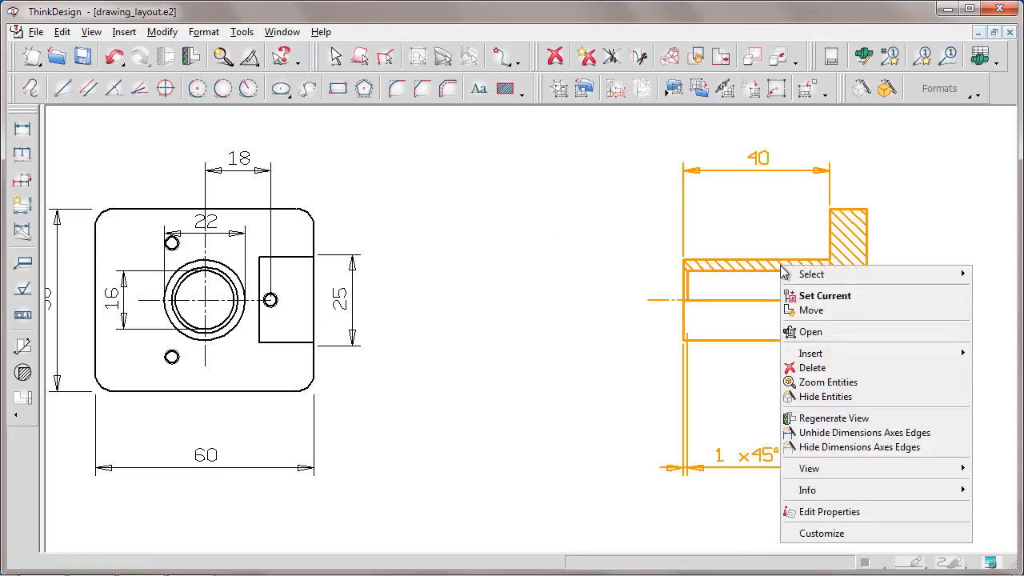
{"action": "left_click", "coordinate": [802, 447]}
{"action": "left_click", "coordinate": [936, 344]}
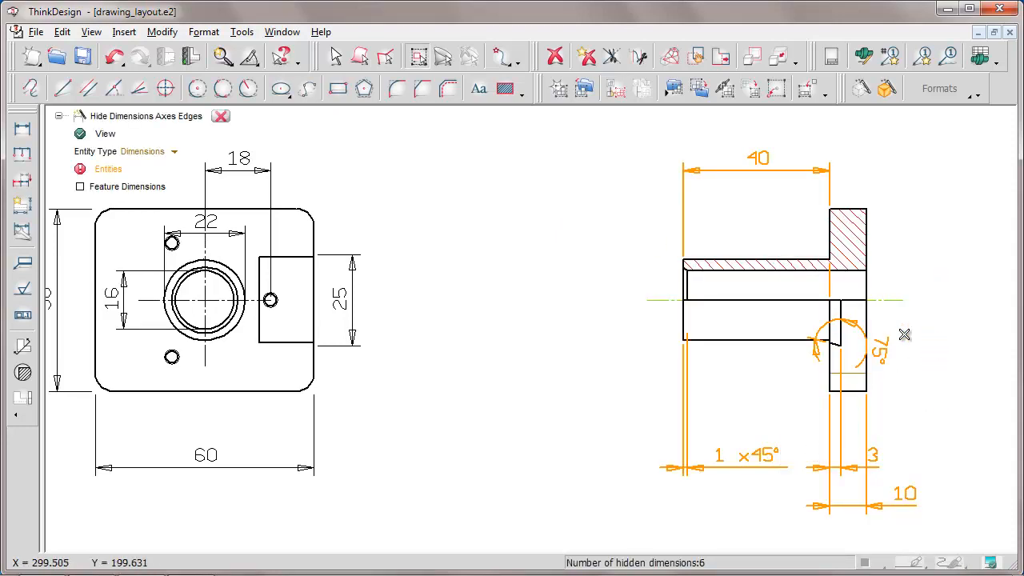
{"action": "left_click", "coordinate": [859, 323]}
{"action": "left_click", "coordinate": [687, 371]}
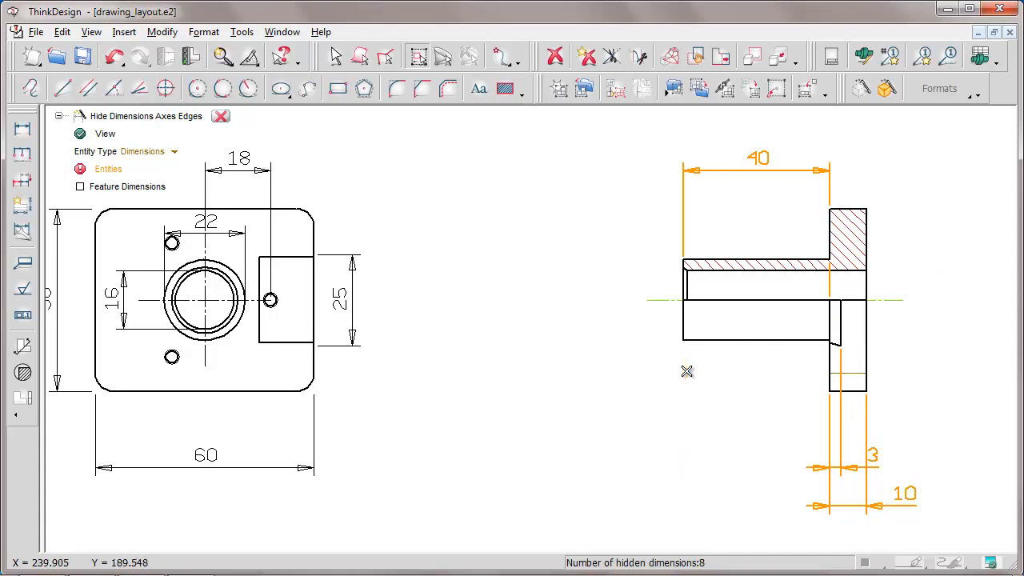
{"action": "left_click", "coordinate": [754, 157]}
Hide the section view's horizontal axis and the thin horizontal edge in the lower flange, and close the hide command
{"action": "left_click", "coordinate": [176, 154]}
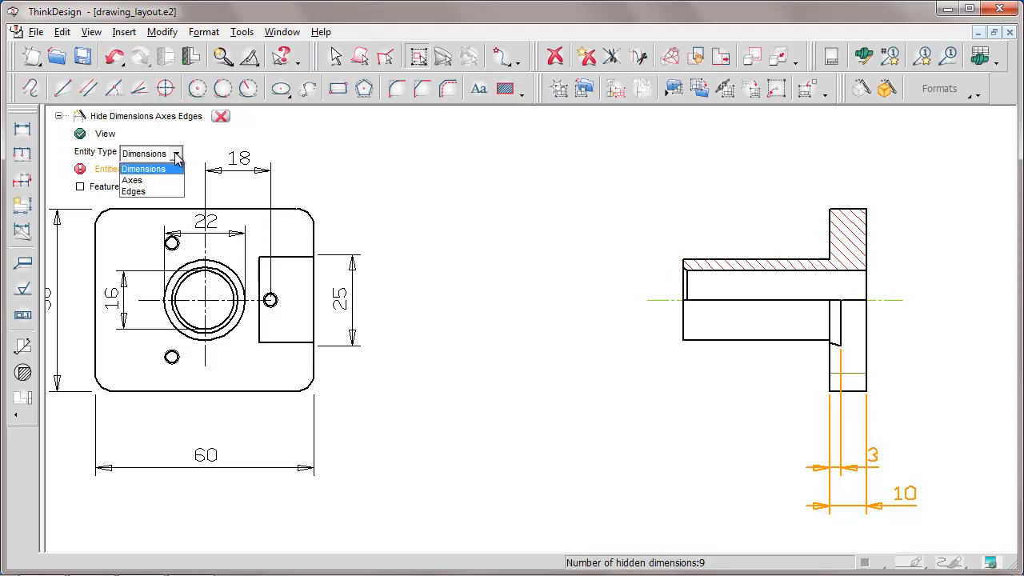
{"action": "left_click", "coordinate": [132, 180]}
{"action": "left_click", "coordinate": [877, 296]}
{"action": "left_click", "coordinate": [154, 155]}
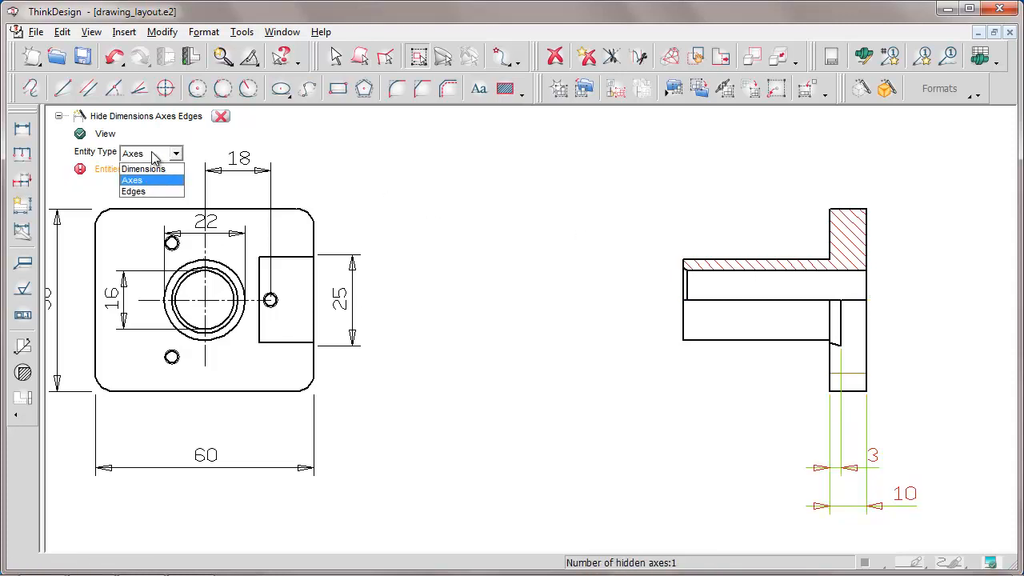
{"action": "left_click", "coordinate": [133, 191]}
{"action": "left_click", "coordinate": [853, 369]}
{"action": "left_click", "coordinate": [221, 116]}
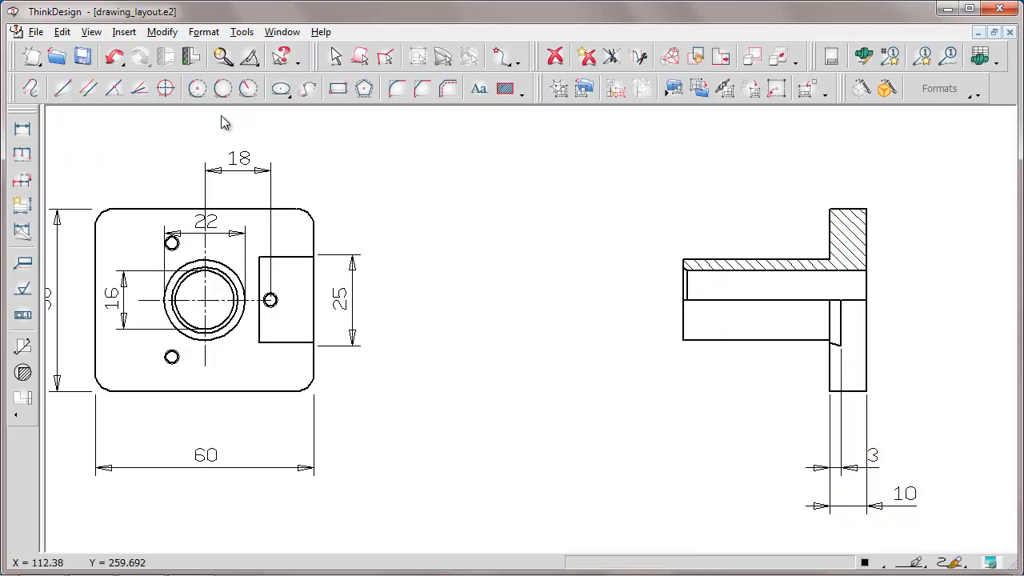
Make the plan view current and transfer its 16 dimension to the section view with Change View
{"action": "right_click", "coordinate": [313, 240]}
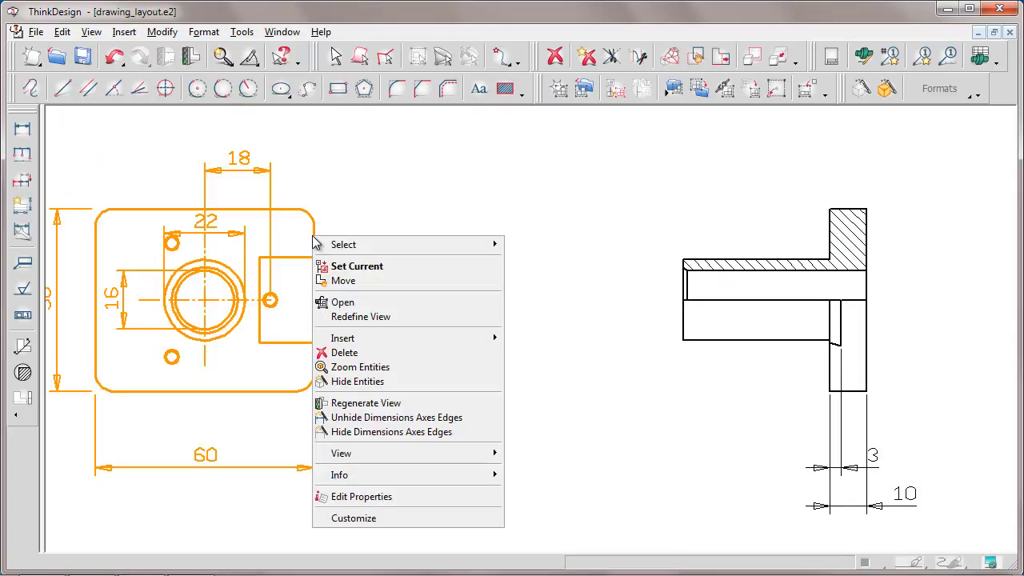
{"action": "left_click", "coordinate": [352, 266]}
{"action": "right_click", "coordinate": [142, 275]}
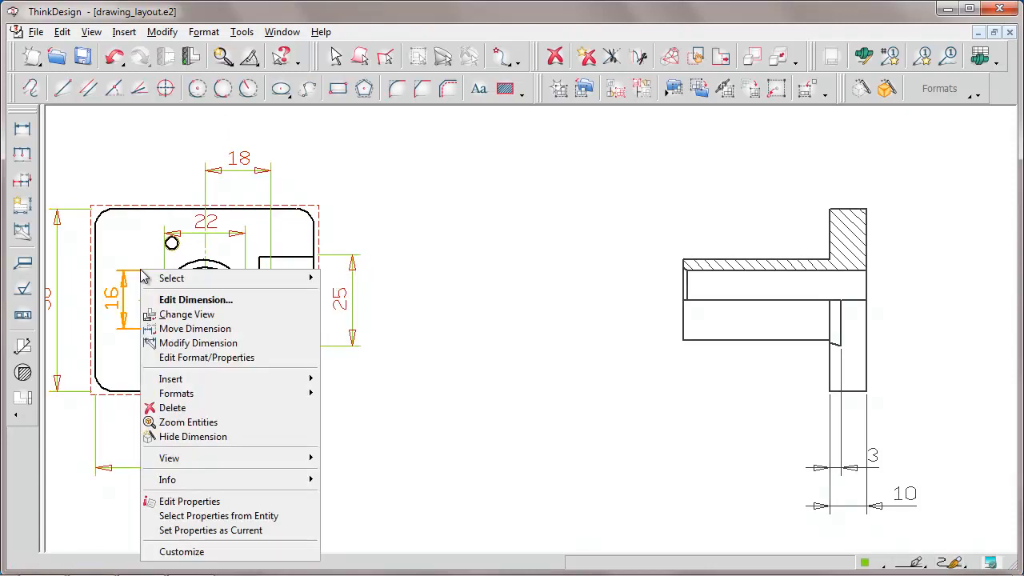
{"action": "left_click", "coordinate": [189, 315]}
{"action": "left_click", "coordinate": [758, 261]}
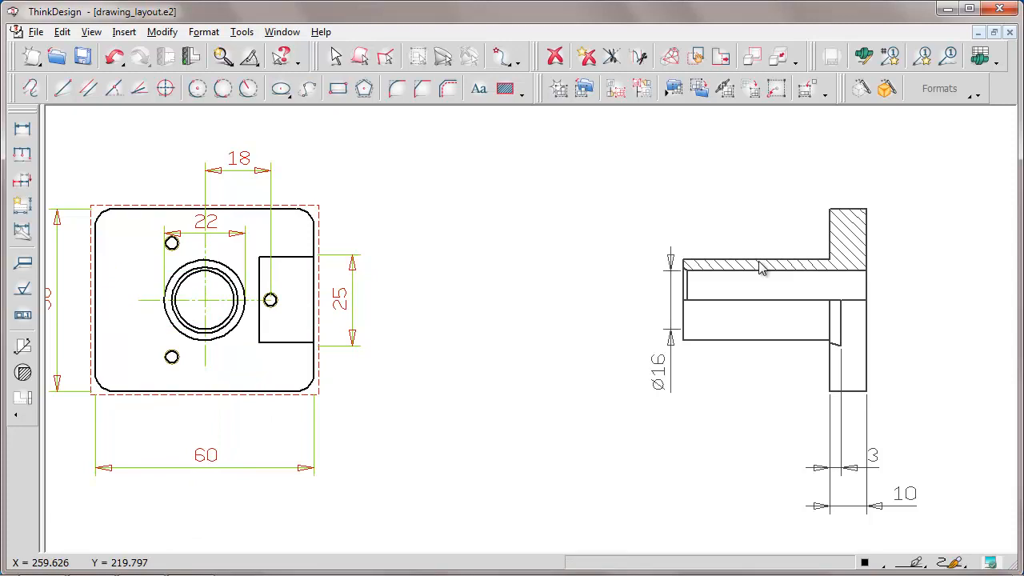
Transfer the plan view's 22 dimension to the section view and automatically rearrange the section view's dimensions
{"action": "right_click", "coordinate": [212, 233]}
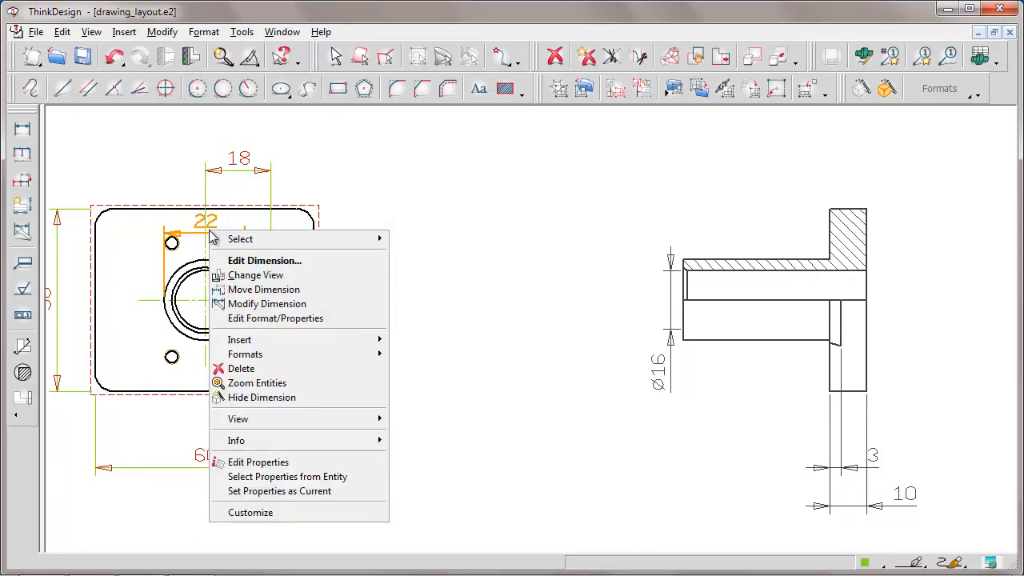
{"action": "left_click", "coordinate": [256, 275]}
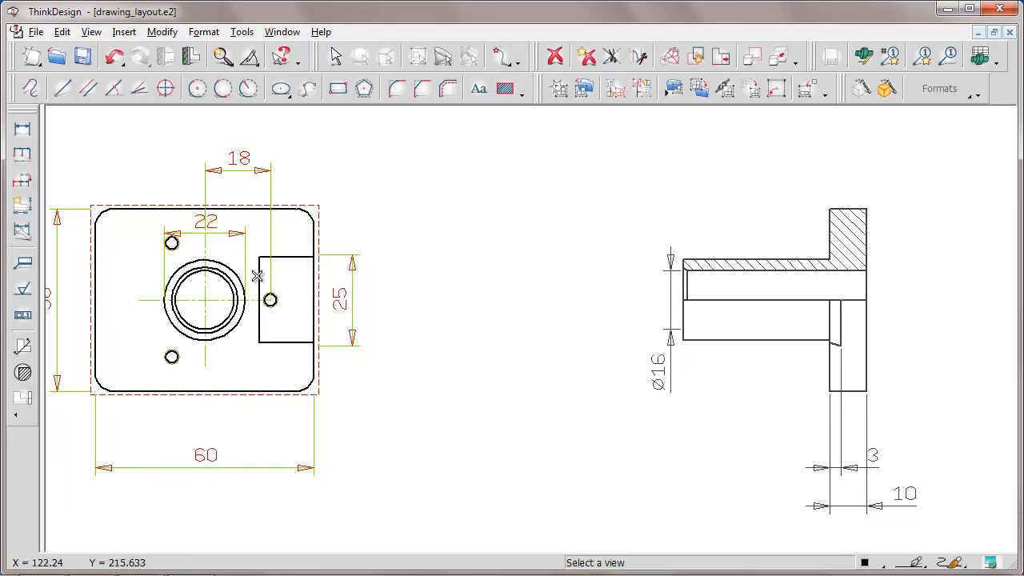
{"action": "left_click", "coordinate": [755, 259]}
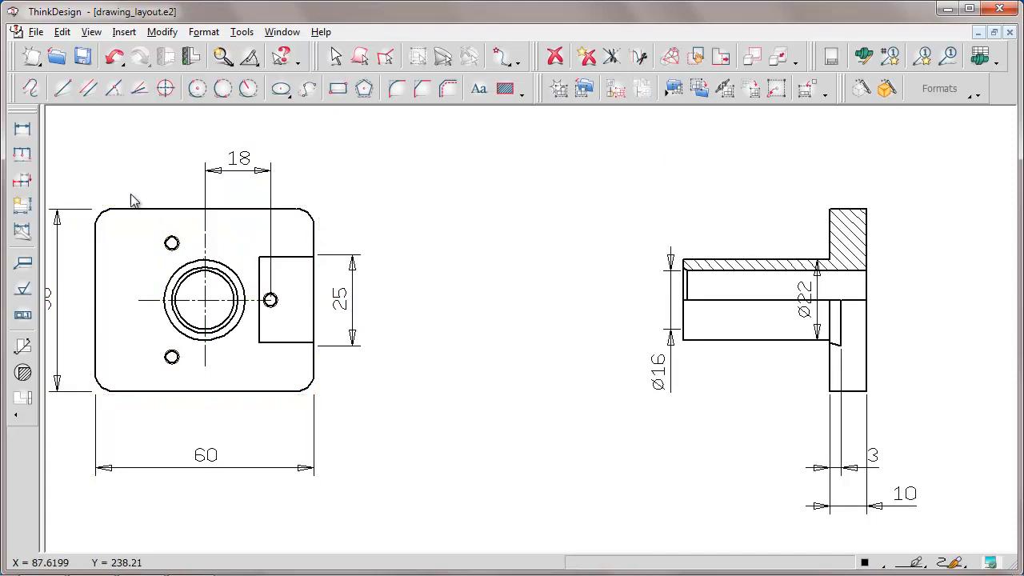
{"action": "left_click", "coordinate": [23, 205]}
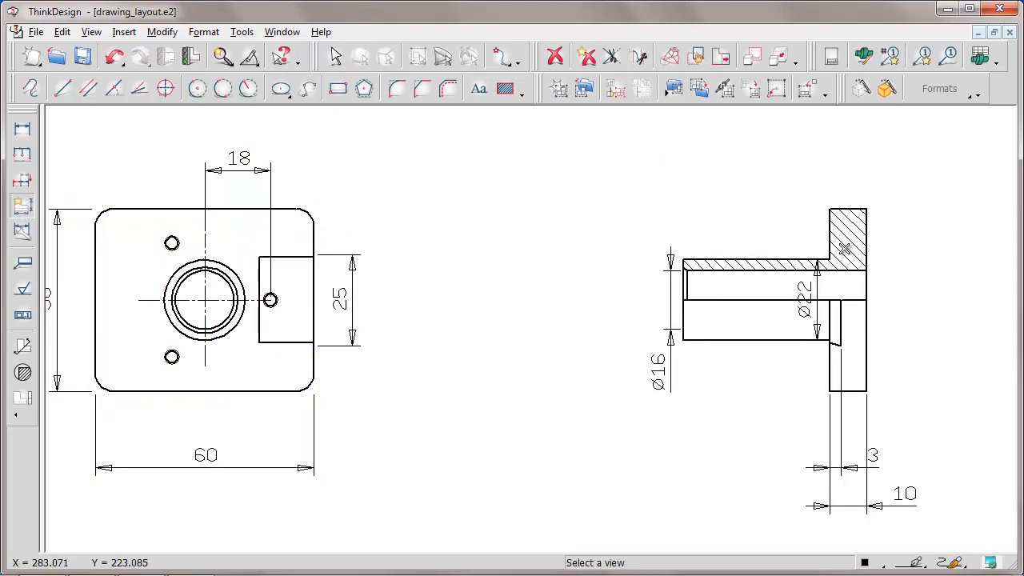
{"action": "left_click", "coordinate": [845, 253]}
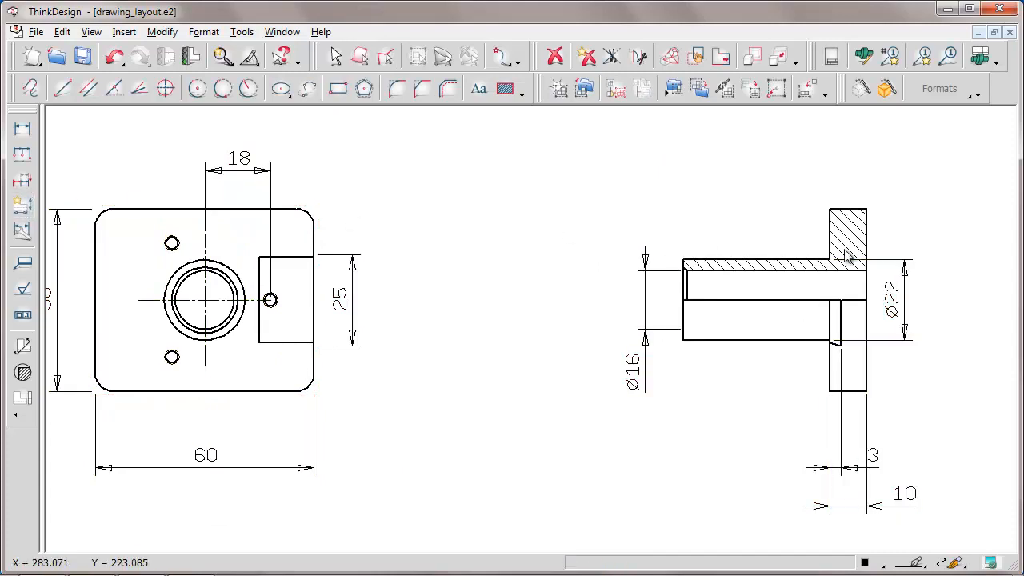
Preview the section view's hidden dimensions with the Unhide Dimensions Axes Edges command and close it without restoring any
{"action": "right_click", "coordinate": [846, 254]}
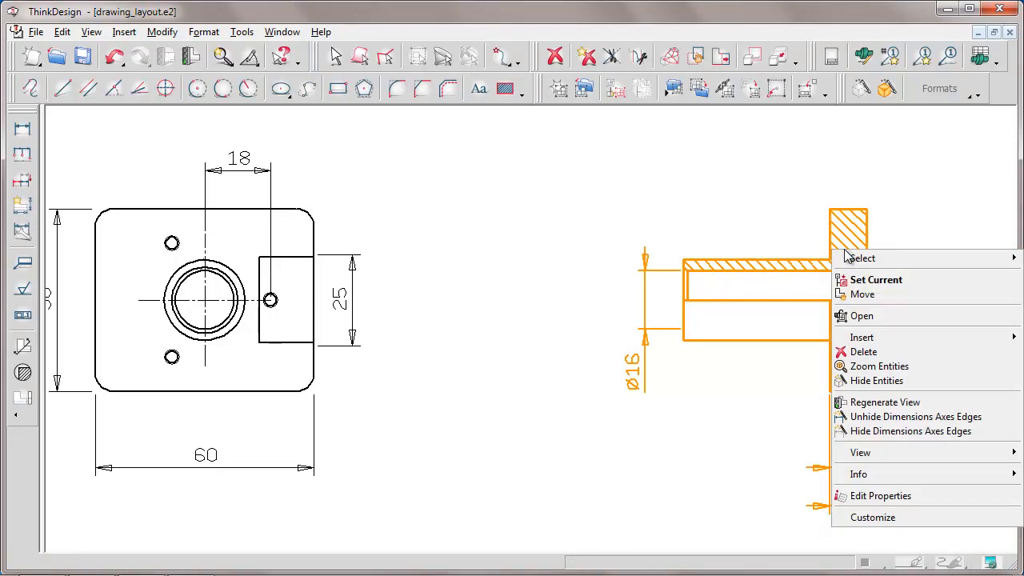
{"action": "left_click", "coordinate": [861, 416]}
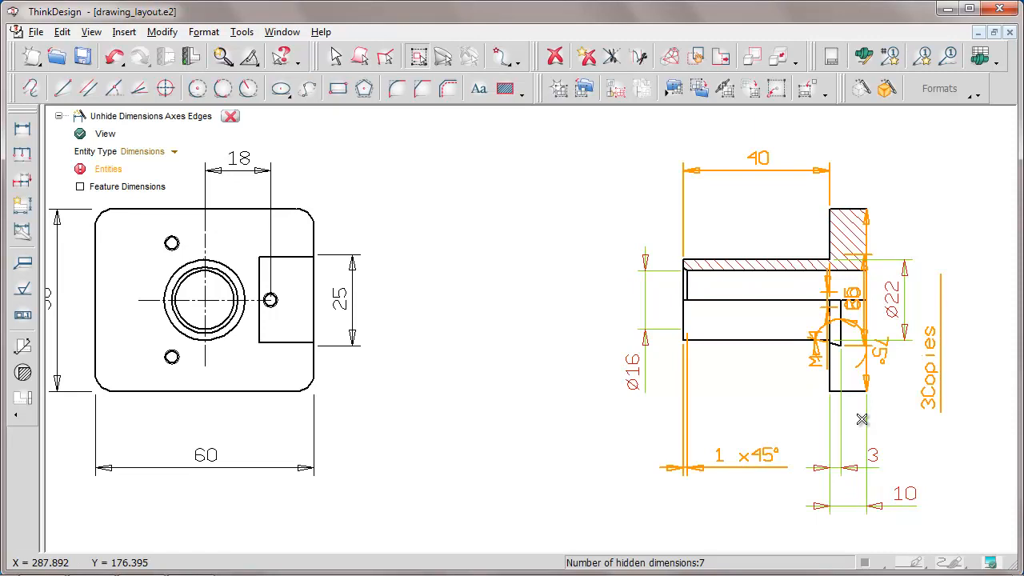
{"action": "left_click", "coordinate": [231, 118]}
Start a Feature Control Frame with the flange's right vertical edge in the section view as its reference entity
{"action": "left_click", "coordinate": [592, 132]}
{"action": "left_click", "coordinate": [976, 512]}
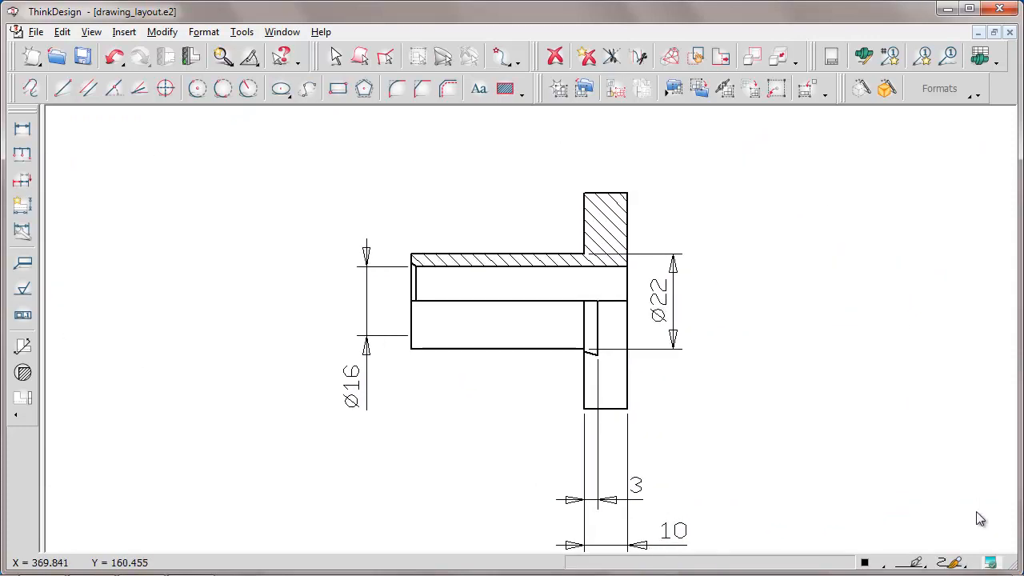
{"action": "left_click", "coordinate": [23, 316]}
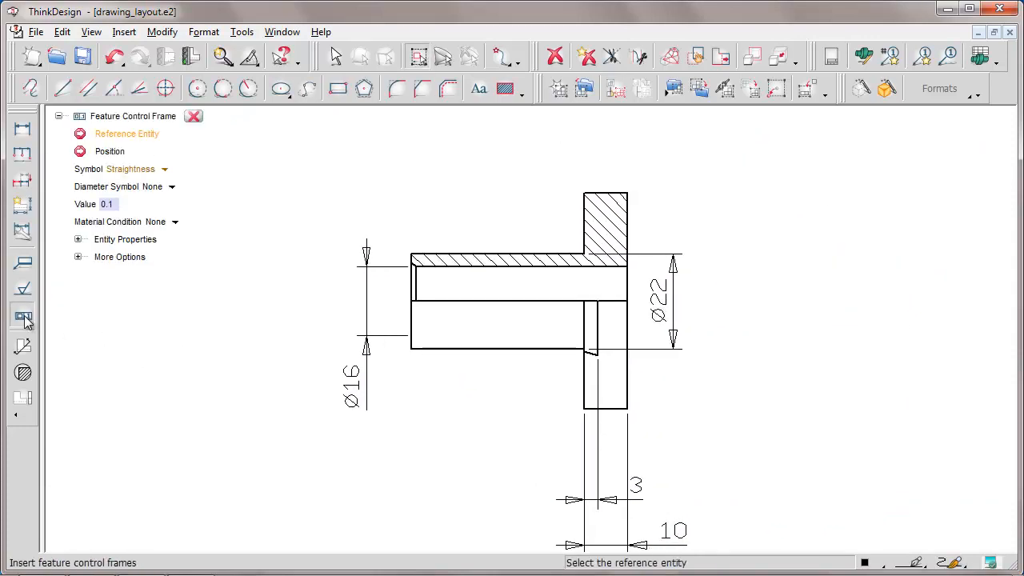
{"action": "left_click", "coordinate": [177, 223]}
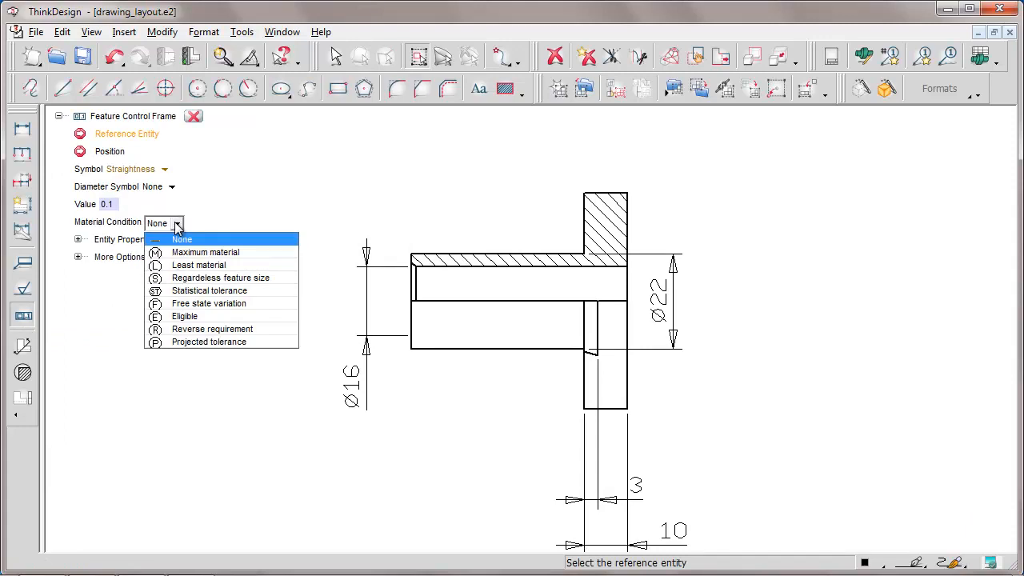
{"action": "left_click", "coordinate": [176, 225]}
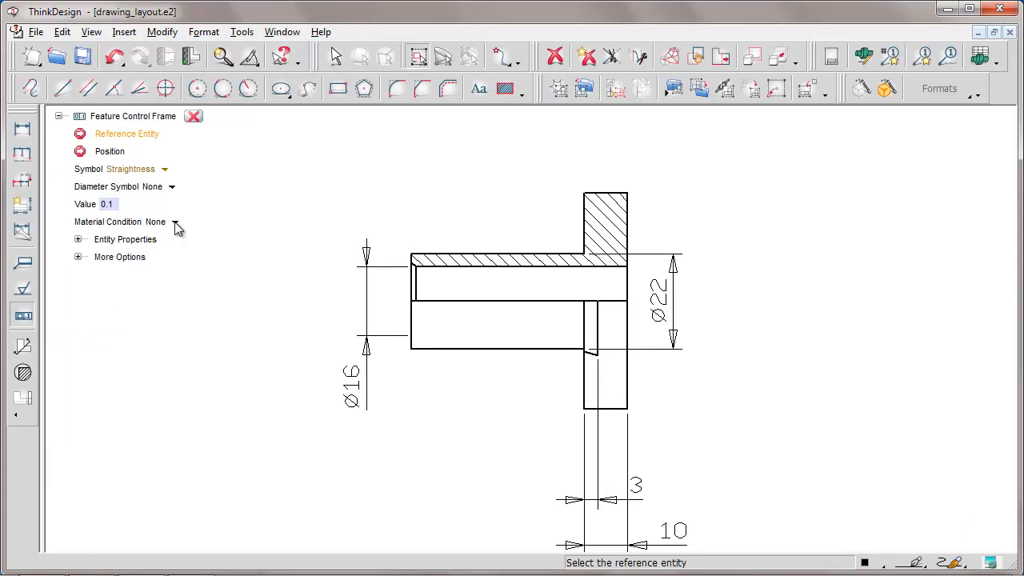
{"action": "left_click", "coordinate": [628, 216]}
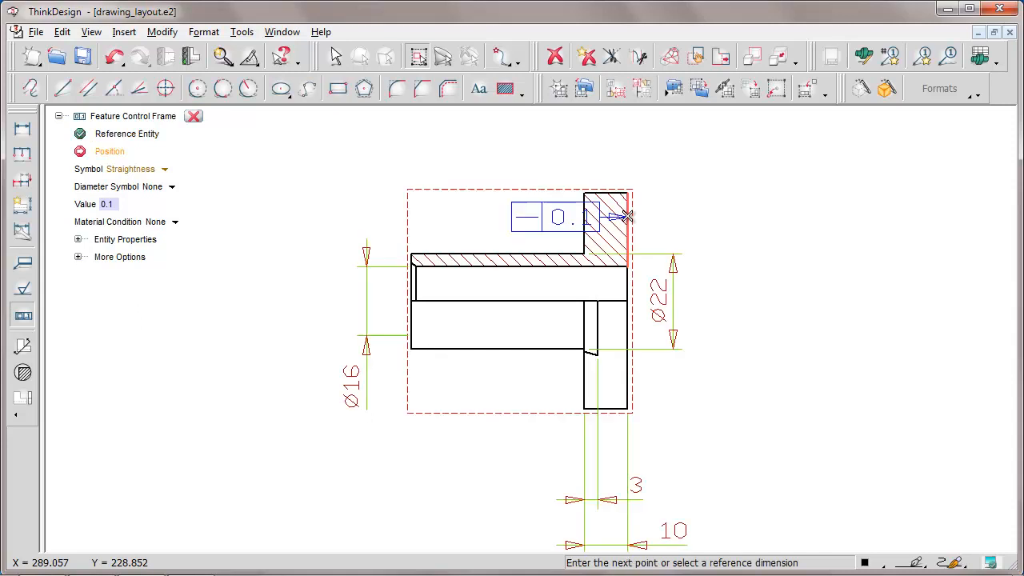
Set the frame's line type to Datum reference with datum A, and place it to the right of the flange
{"action": "left_click", "coordinate": [78, 240]}
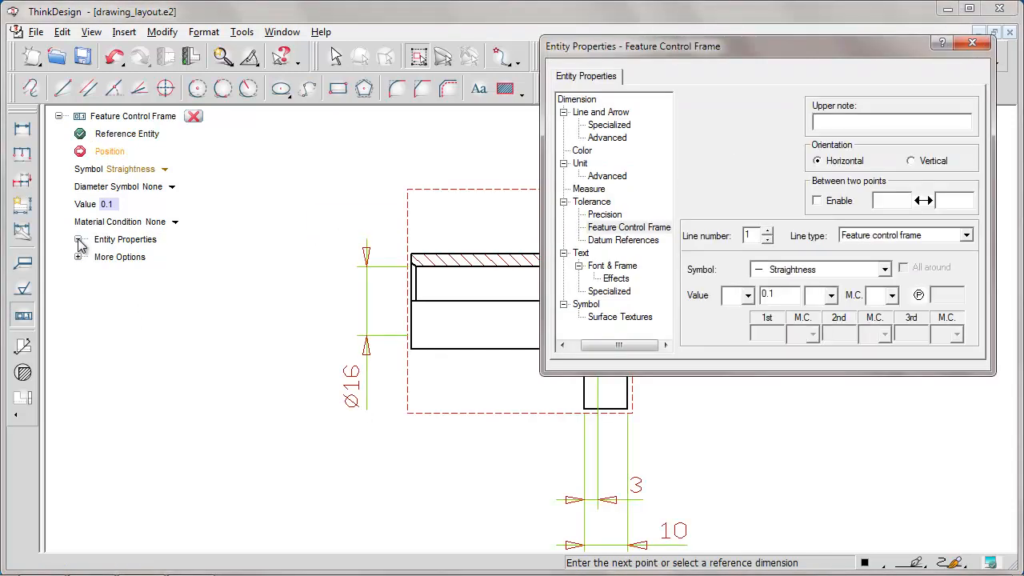
{"action": "left_click_drag", "start_coordinate": [549, 48], "coordinate": [57, 240]}
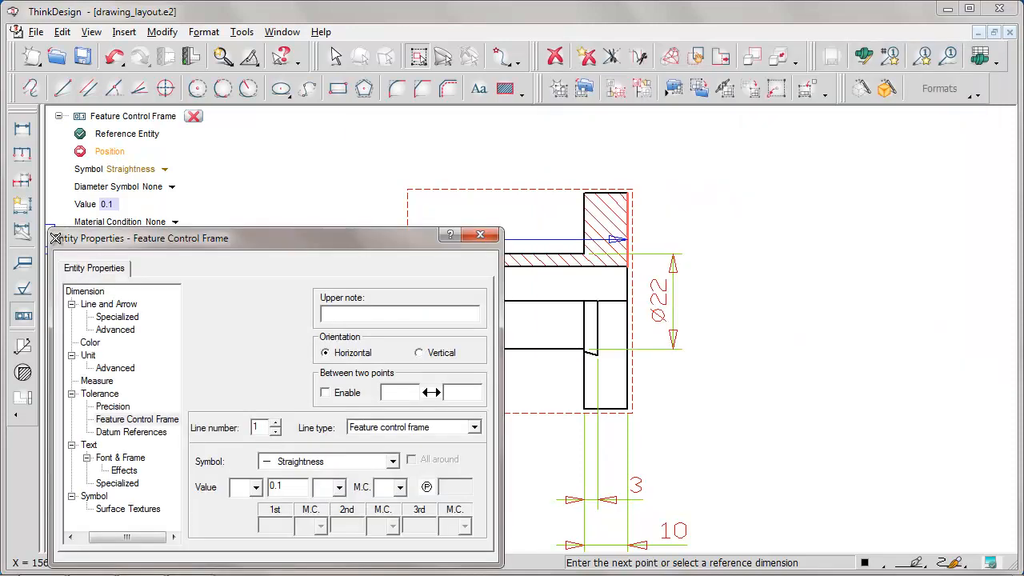
{"action": "left_click", "coordinate": [474, 428]}
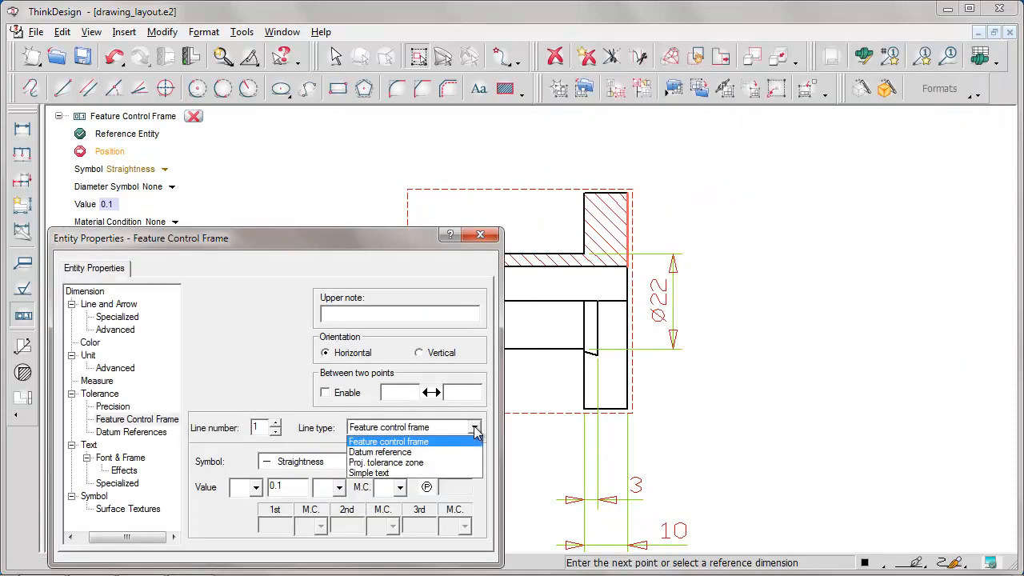
{"action": "left_click", "coordinate": [387, 453]}
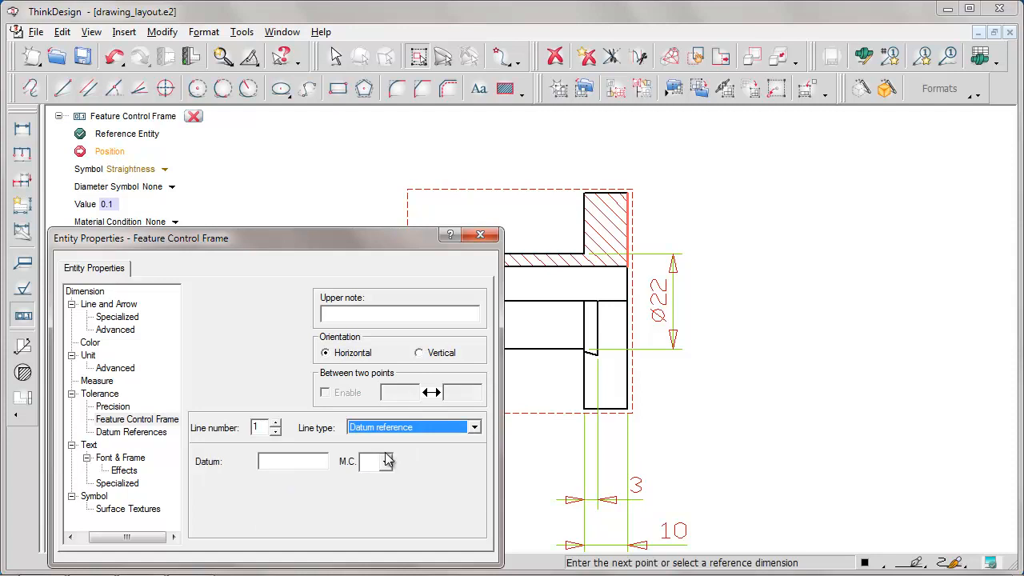
{"action": "left_click", "coordinate": [269, 463]}
{"action": "type", "text": "A"}
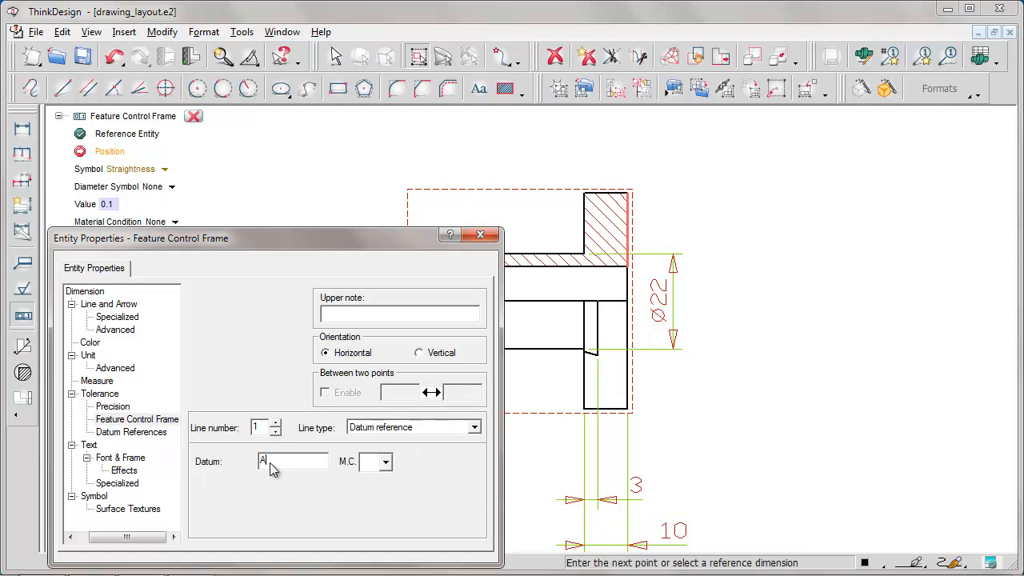
{"action": "left_click", "coordinate": [480, 235]}
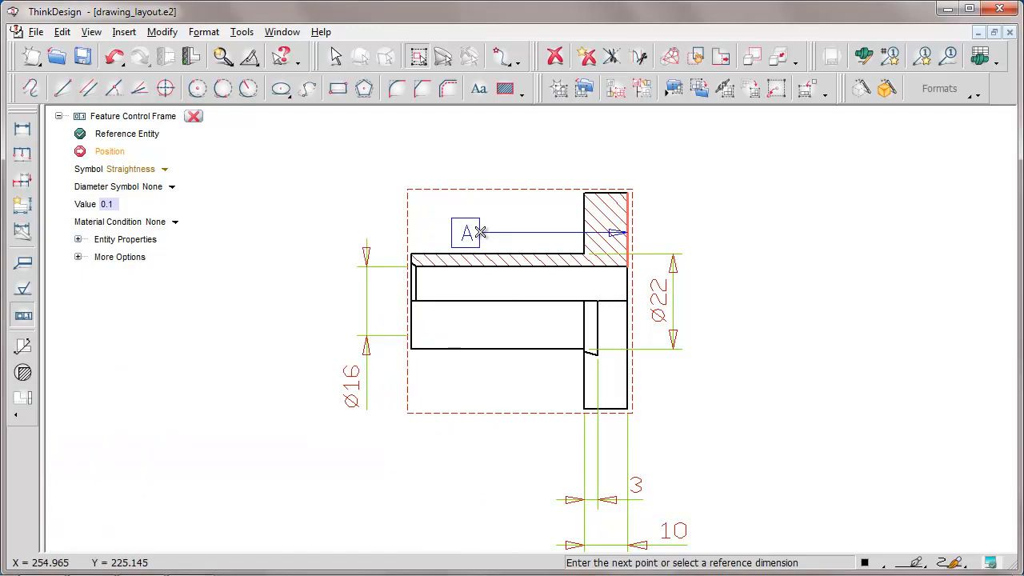
{"action": "left_click", "coordinate": [722, 229]}
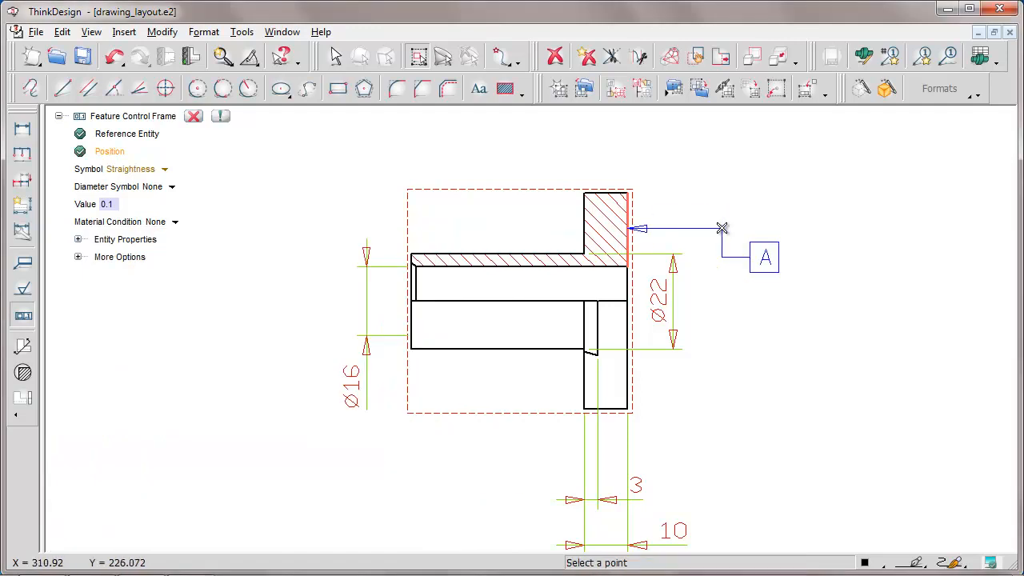
{"action": "left_click", "coordinate": [220, 116]}
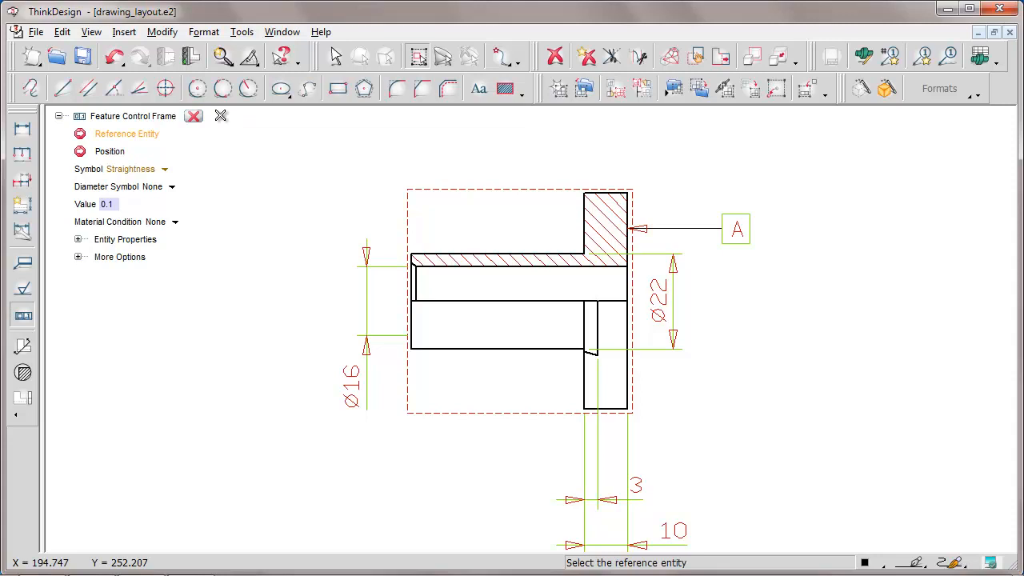
Configure the next frame as a feature control frame with Perpendicularity symbol, value 0.01 and primary datum A
{"action": "left_click", "coordinate": [79, 240]}
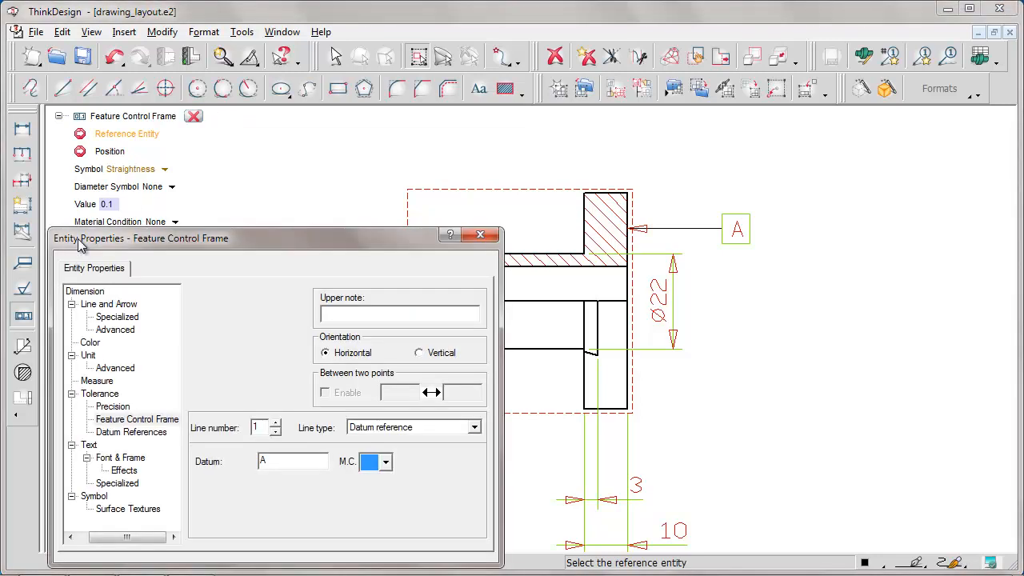
{"action": "left_click", "coordinate": [474, 428]}
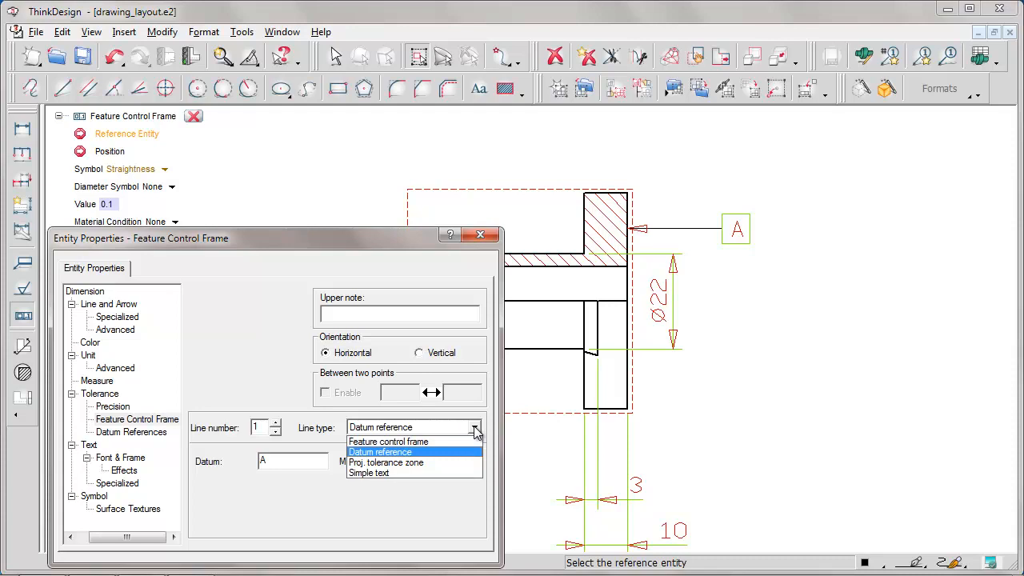
{"action": "left_click", "coordinate": [372, 441]}
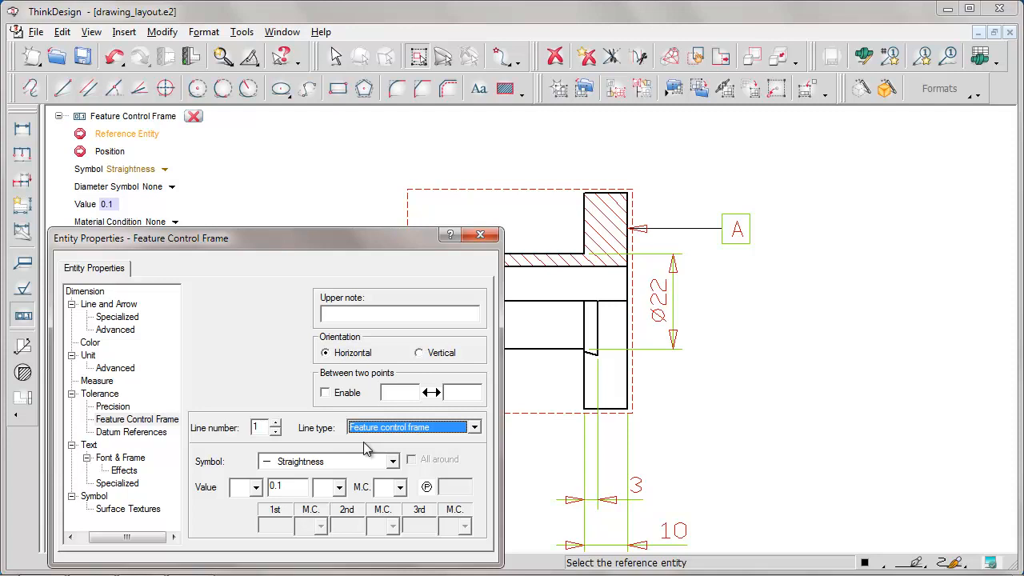
{"action": "left_click", "coordinate": [393, 463]}
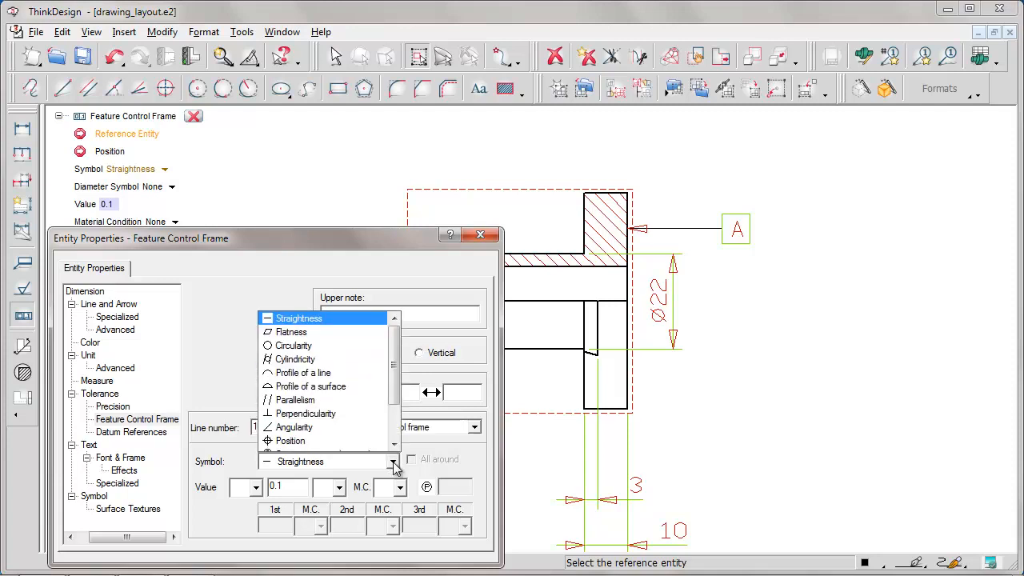
{"action": "left_click", "coordinate": [304, 414]}
{"action": "left_click", "coordinate": [283, 489]}
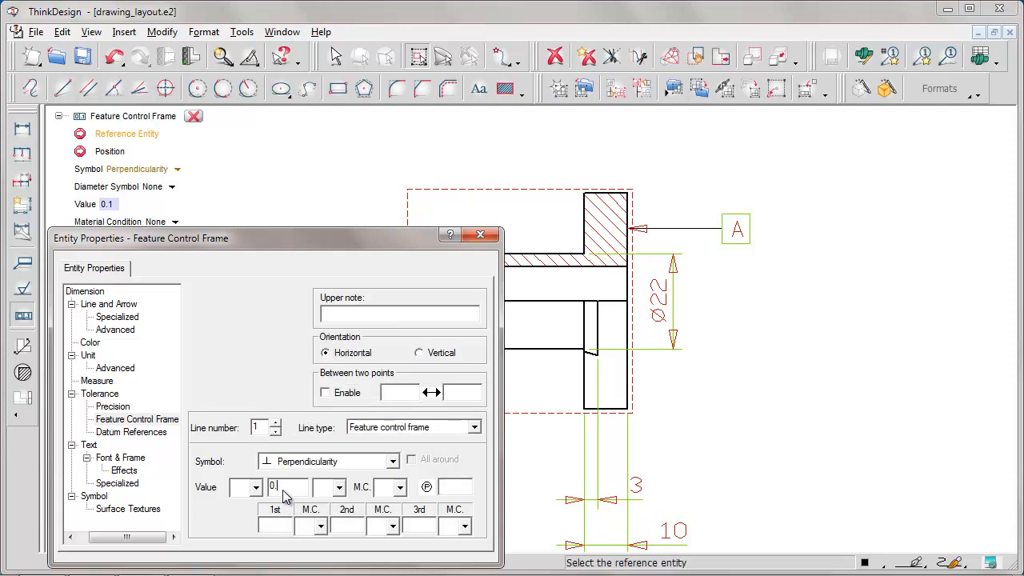
{"action": "key", "text": "Tab"}
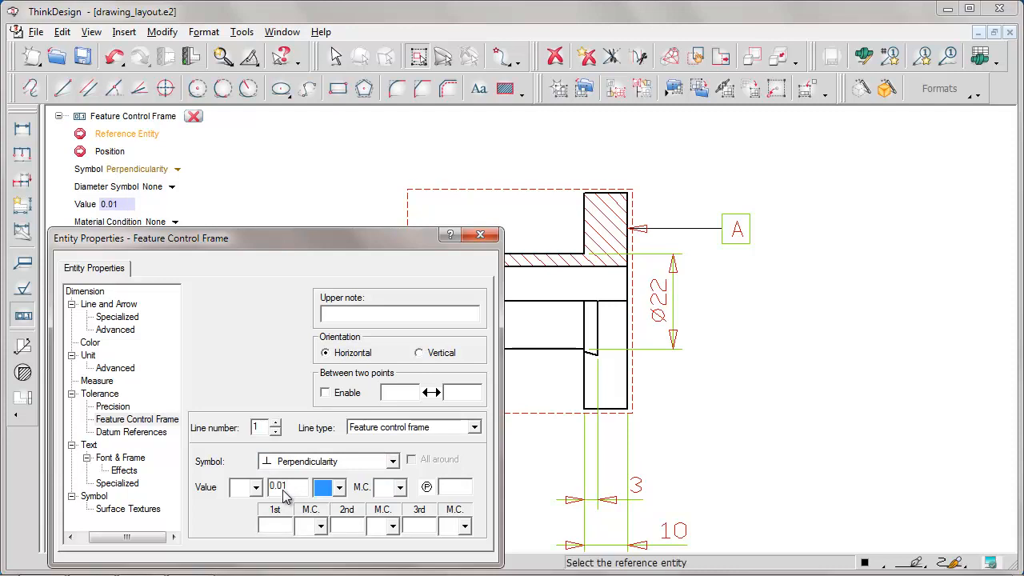
{"action": "left_click", "coordinate": [264, 528]}
{"action": "type", "text": "A"}
{"action": "key", "text": "Tab"}
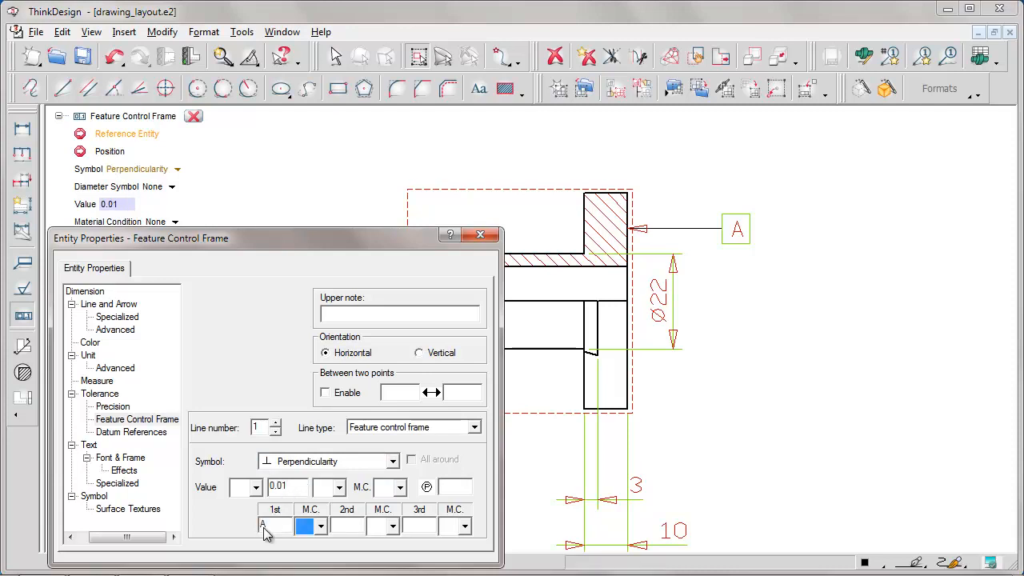
{"action": "left_click", "coordinate": [480, 234]}
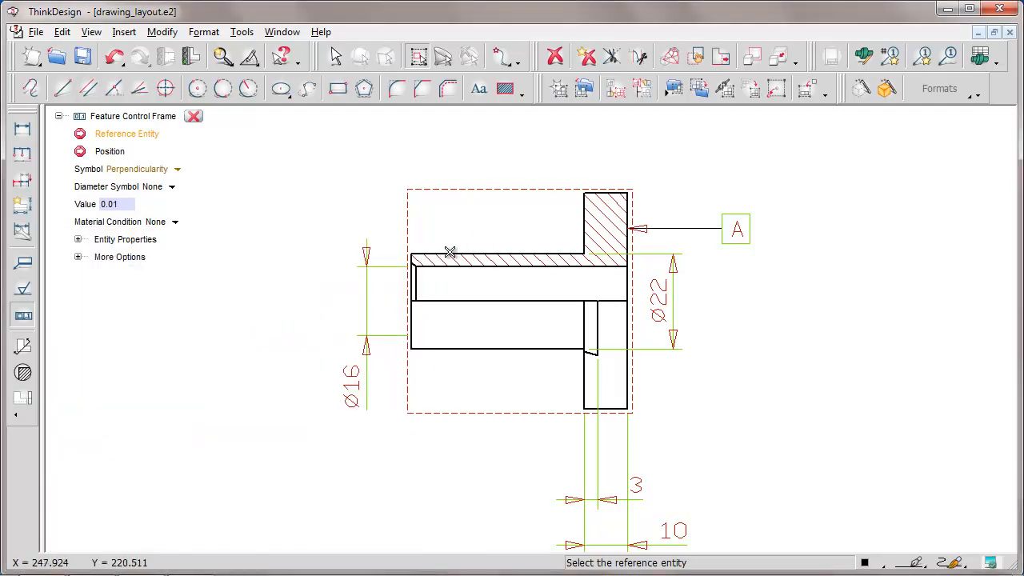
Attach the perpendicularity frame to the tube's upper outer edge in the section view, placing it above and to the left of the tube
{"action": "left_click", "coordinate": [450, 255]}
{"action": "left_click", "coordinate": [304, 179]}
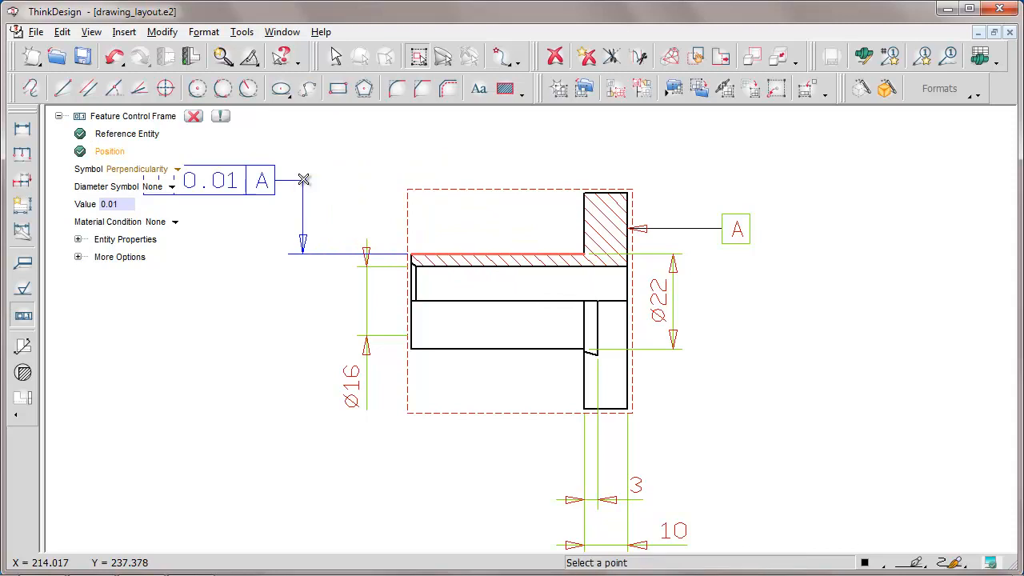
{"action": "left_click", "coordinate": [220, 117]}
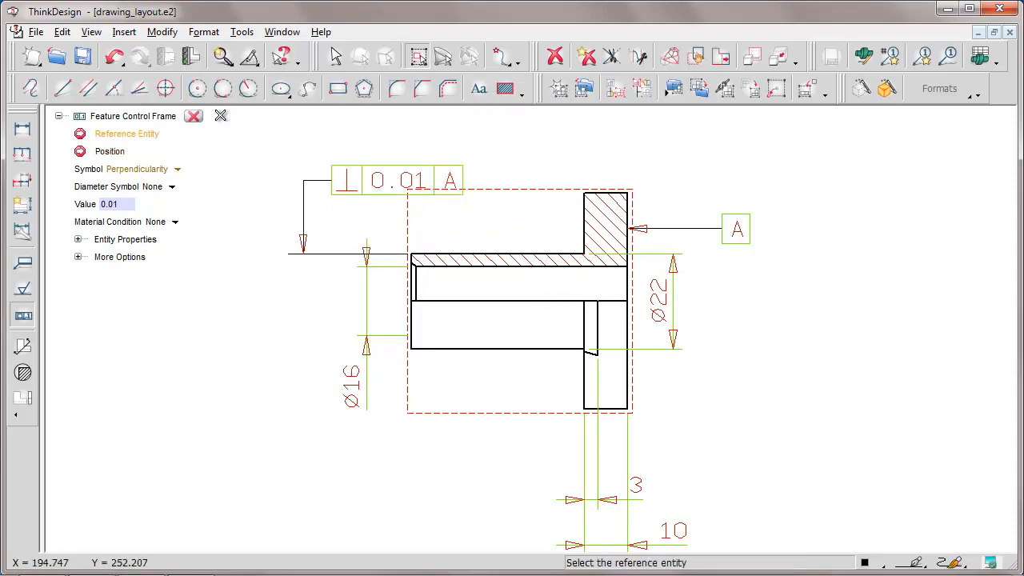
{"action": "left_click", "coordinate": [194, 116]}
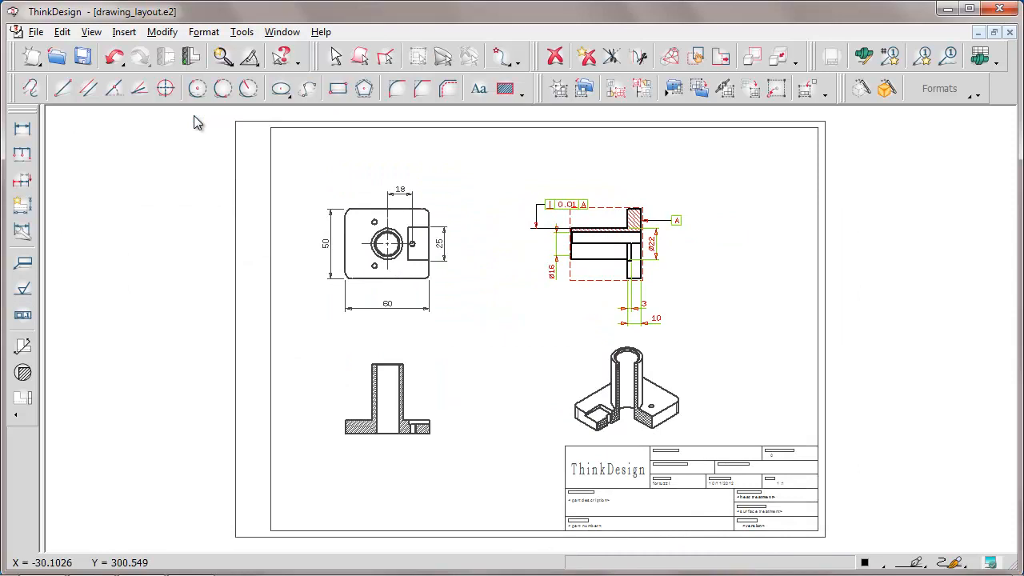
Set the plan view as current, unhide its A-A section line, and save the drawing
{"action": "right_click", "coordinate": [429, 221]}
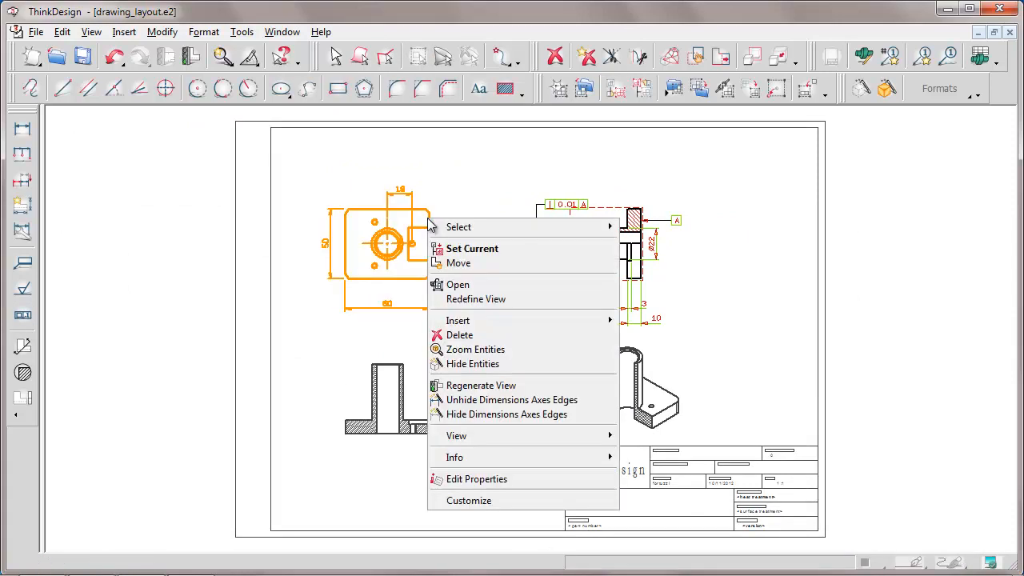
{"action": "left_click", "coordinate": [472, 249]}
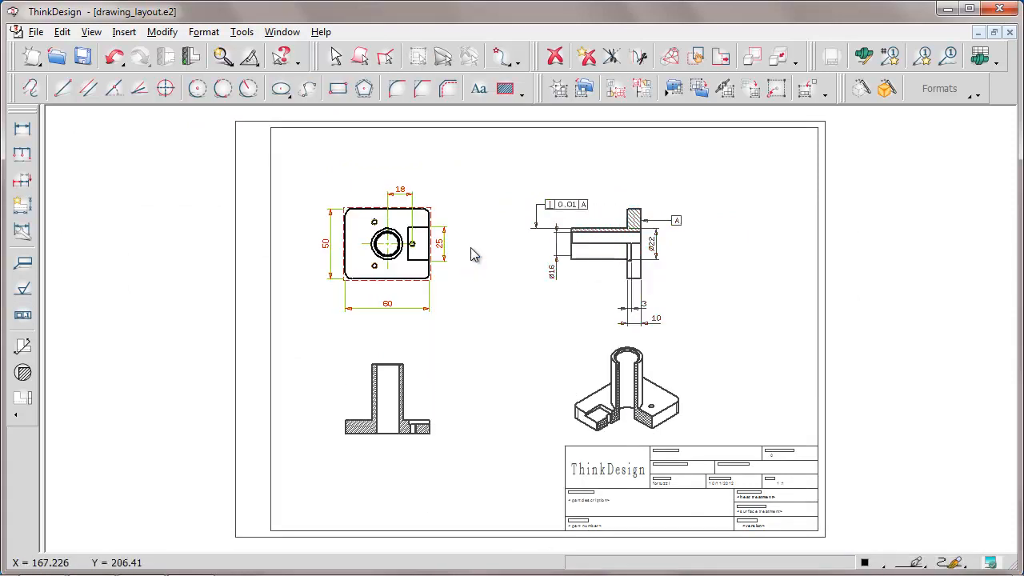
{"action": "left_click", "coordinate": [92, 32]}
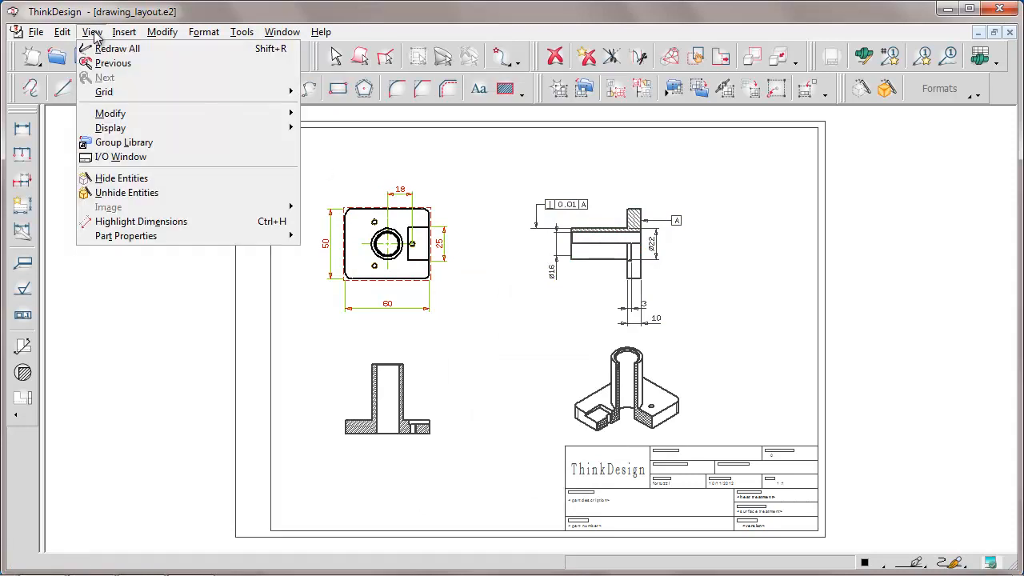
{"action": "left_click", "coordinate": [105, 193]}
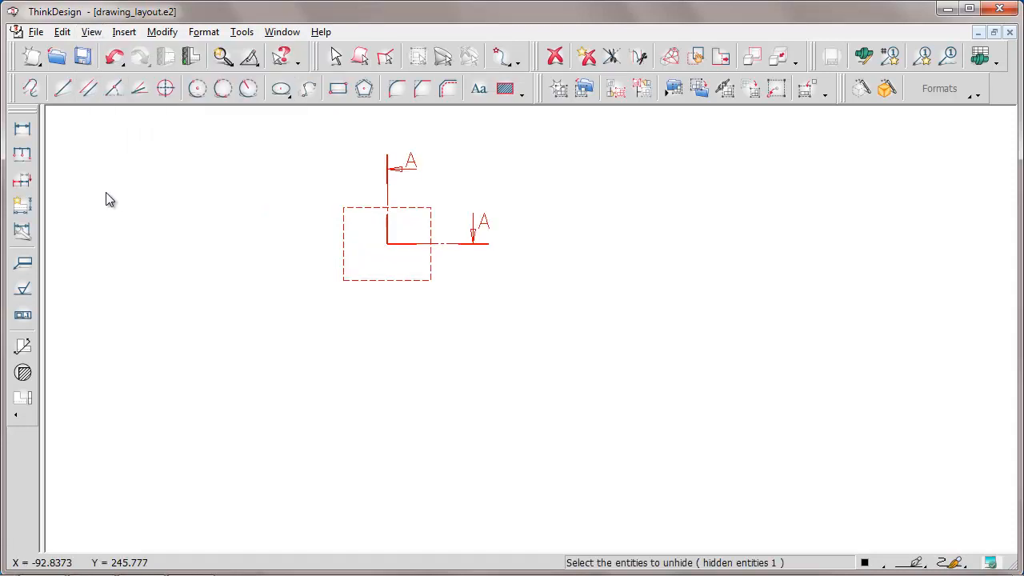
{"action": "left_click", "coordinate": [472, 249]}
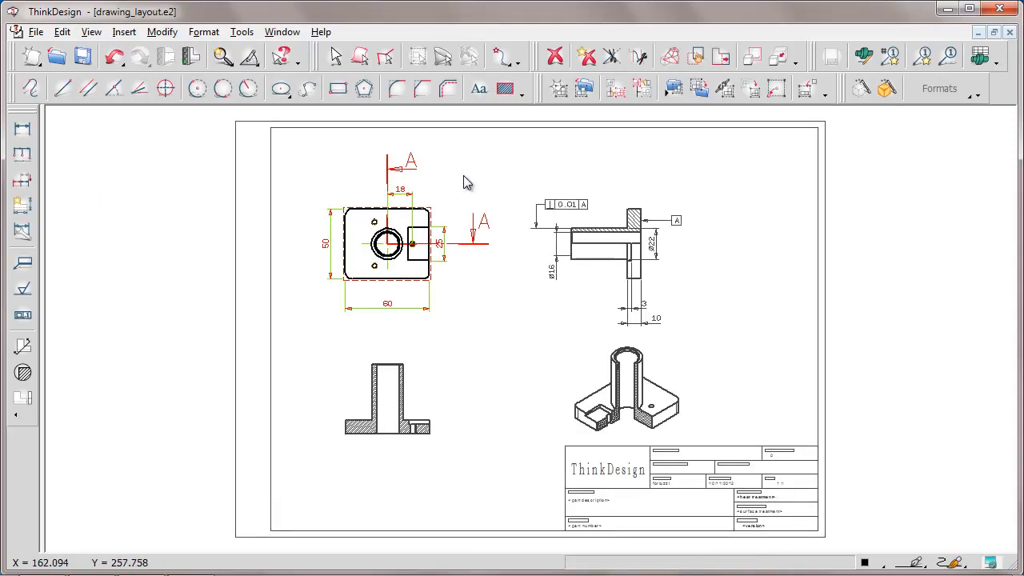
{"action": "left_click", "coordinate": [83, 58]}
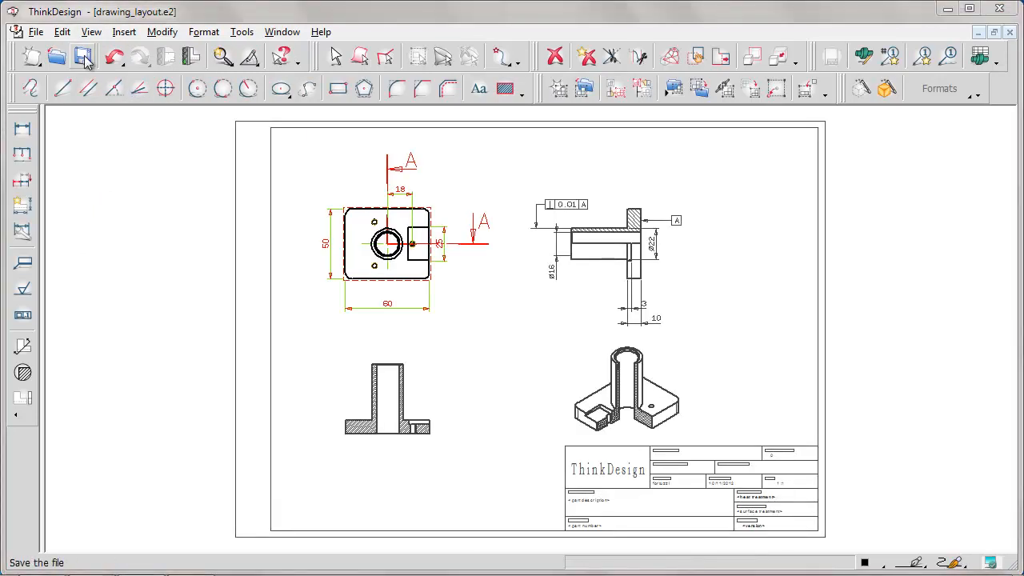